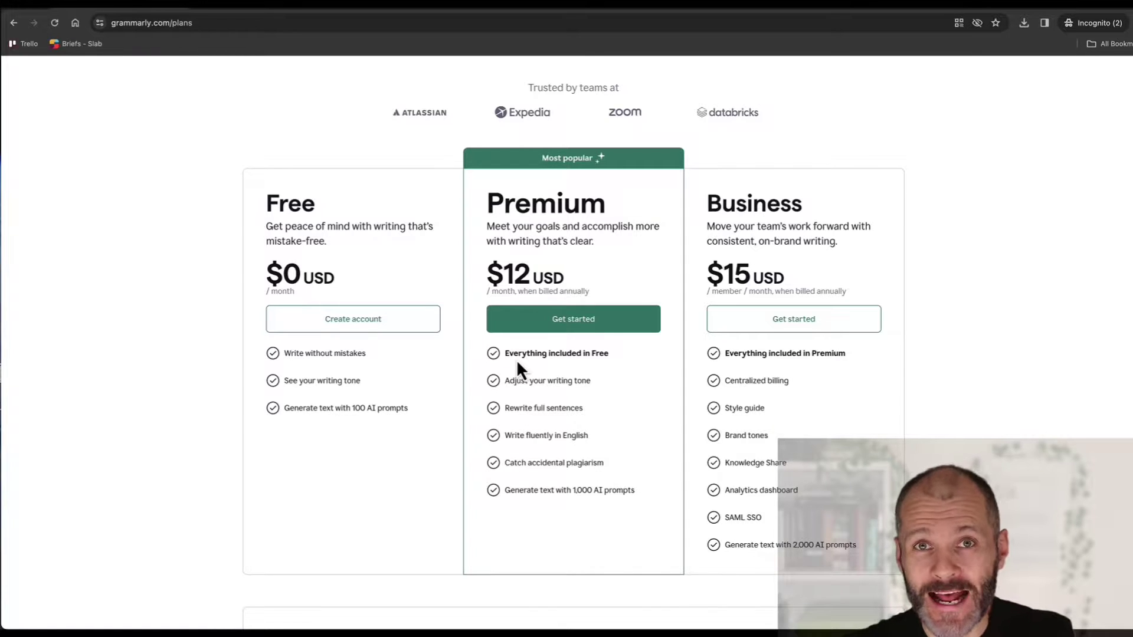
Highlight Premium's rewriting, plagiarism and 1,000 AI prompts features and Business's style guide feature
left_click_drag(516, 359, 593, 366)
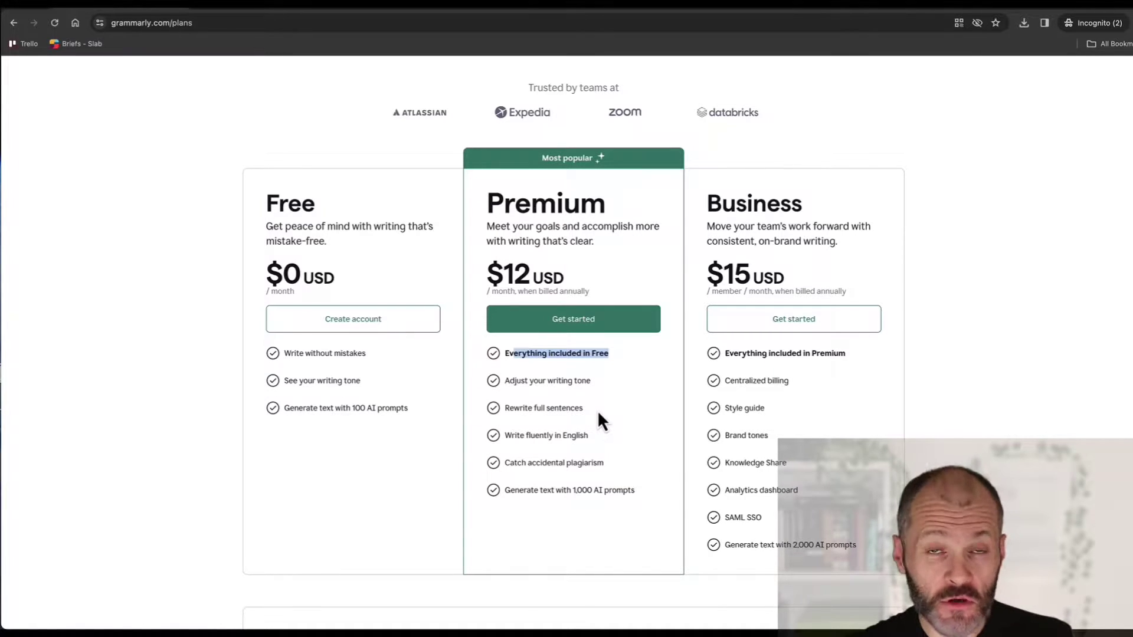
left_click_drag(598, 411, 544, 407)
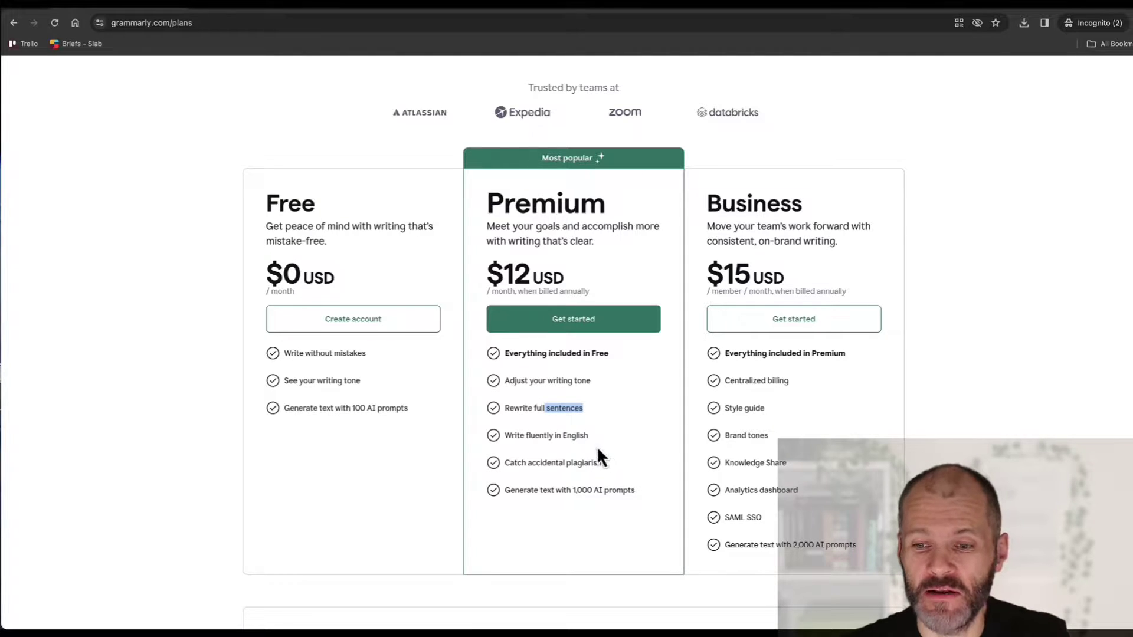
left_click_drag(611, 464, 565, 464)
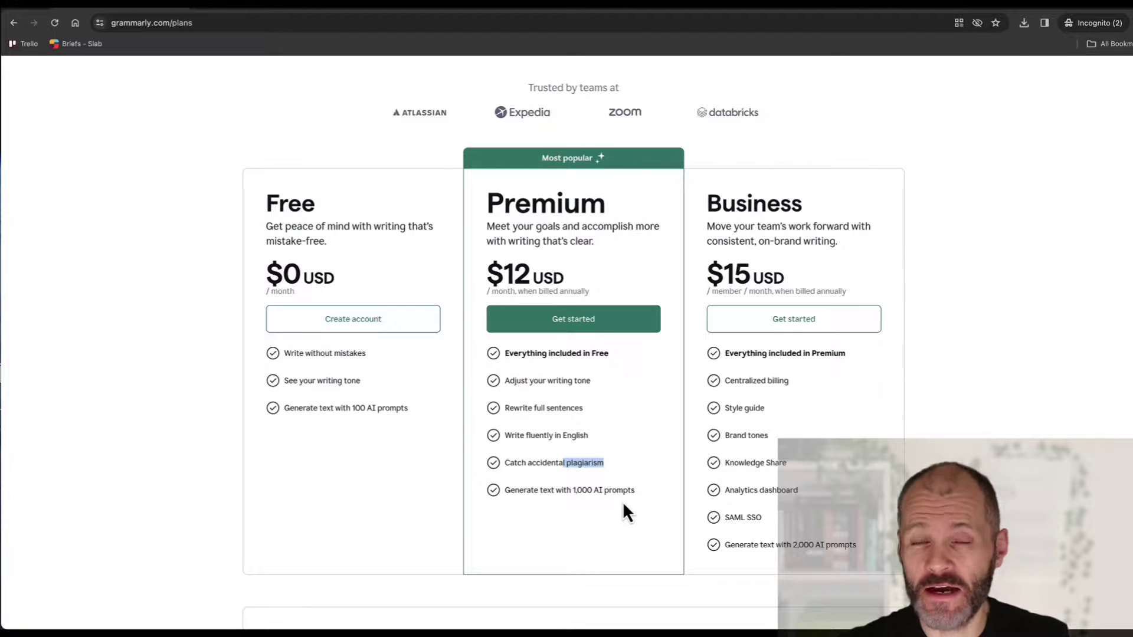
triple_click(544, 490)
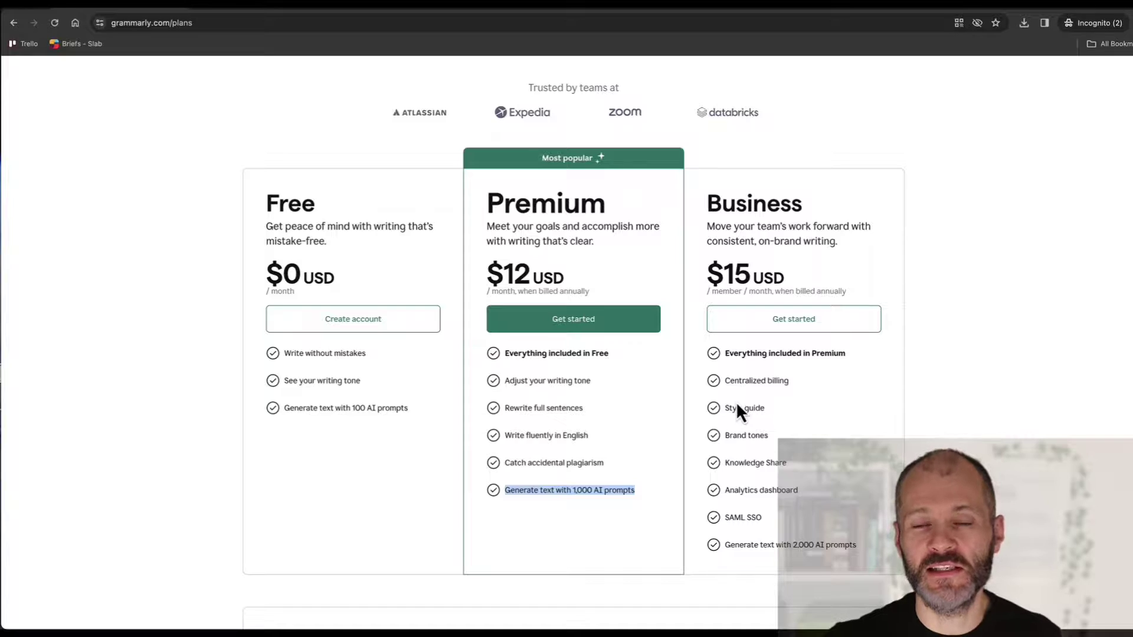
left_click_drag(740, 407, 790, 452)
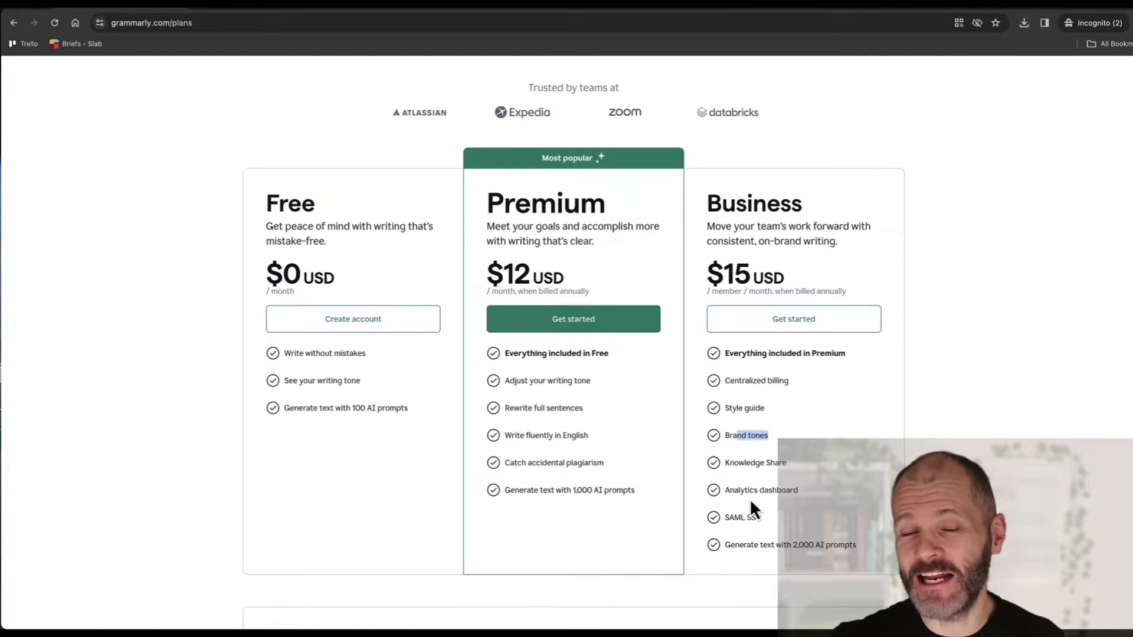
scroll(753, 534, "down", 2)
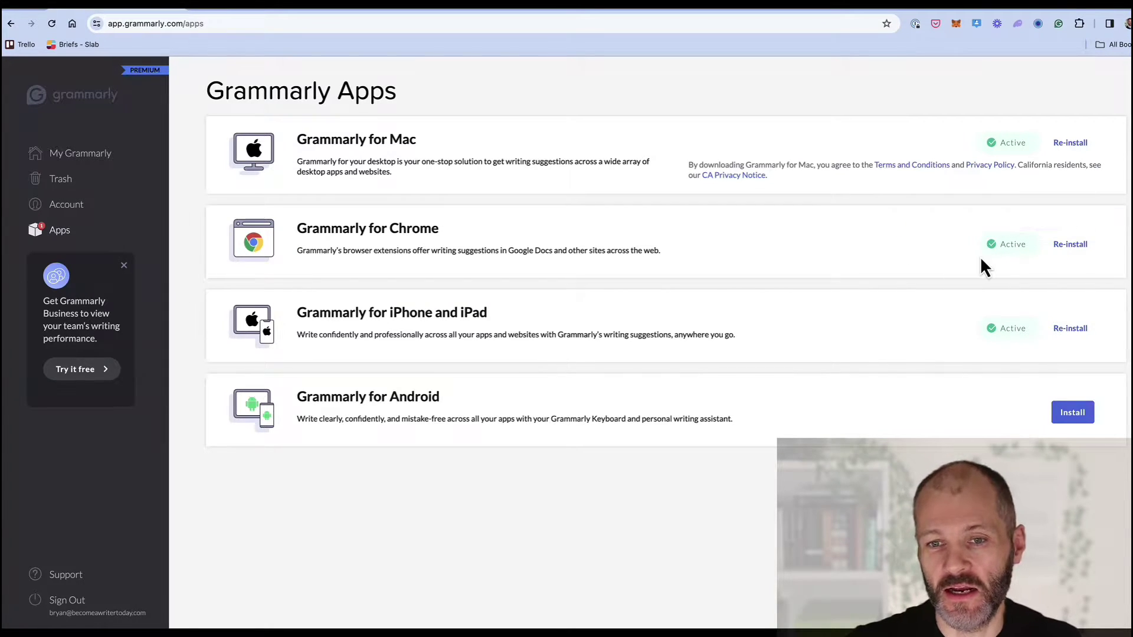
Highlight the Chrome extension, iPhone/iPad and Android app descriptions on the Apps page
left_click_drag(340, 233, 536, 249)
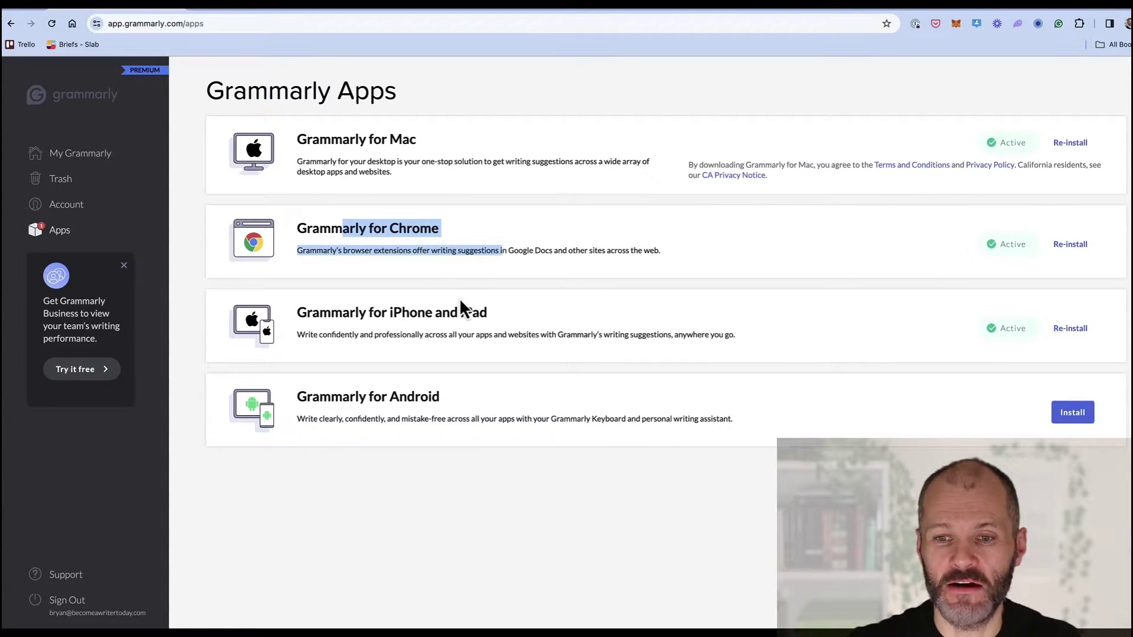
left_click_drag(410, 308, 492, 334)
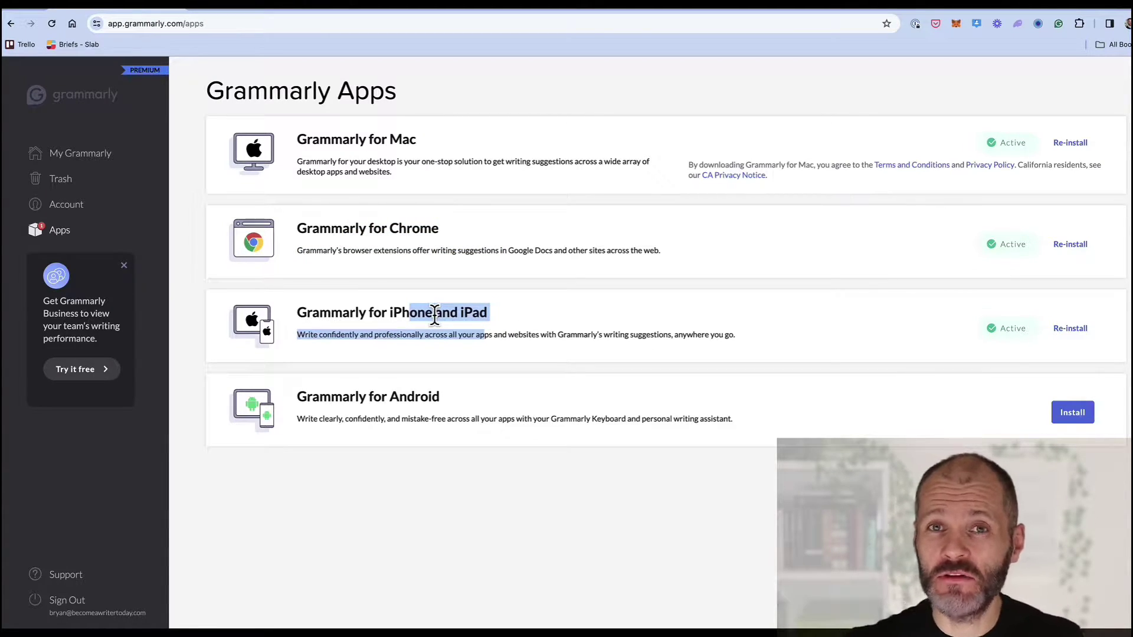
left_click_drag(409, 396, 627, 422)
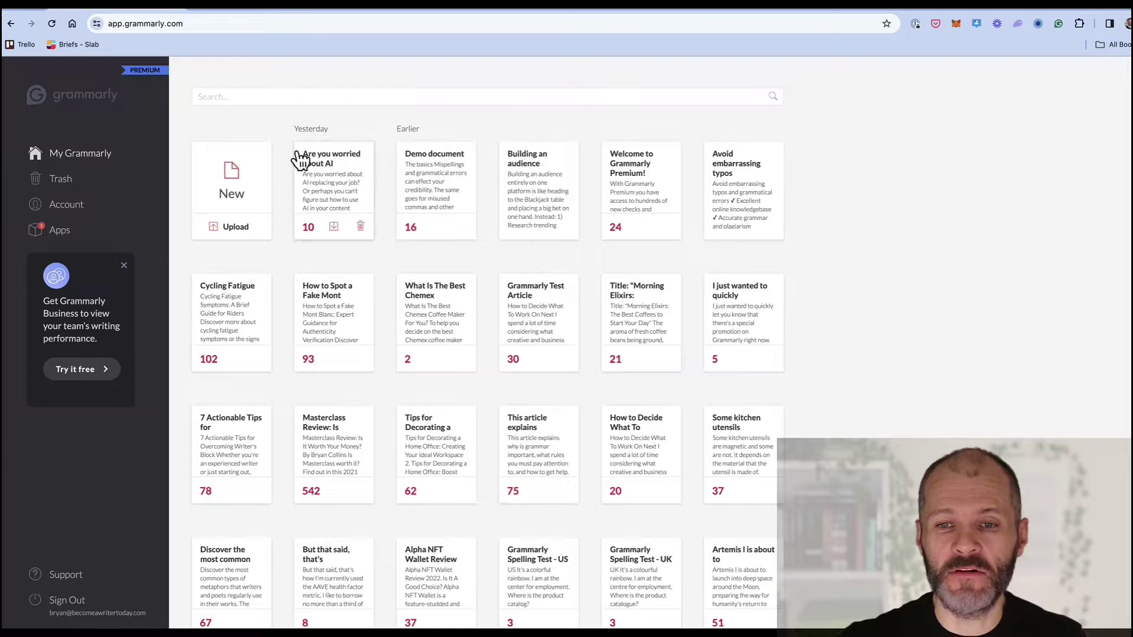
Start a document upload under New, then cancel the file picker without choosing a file
mouse_move(451, 229)
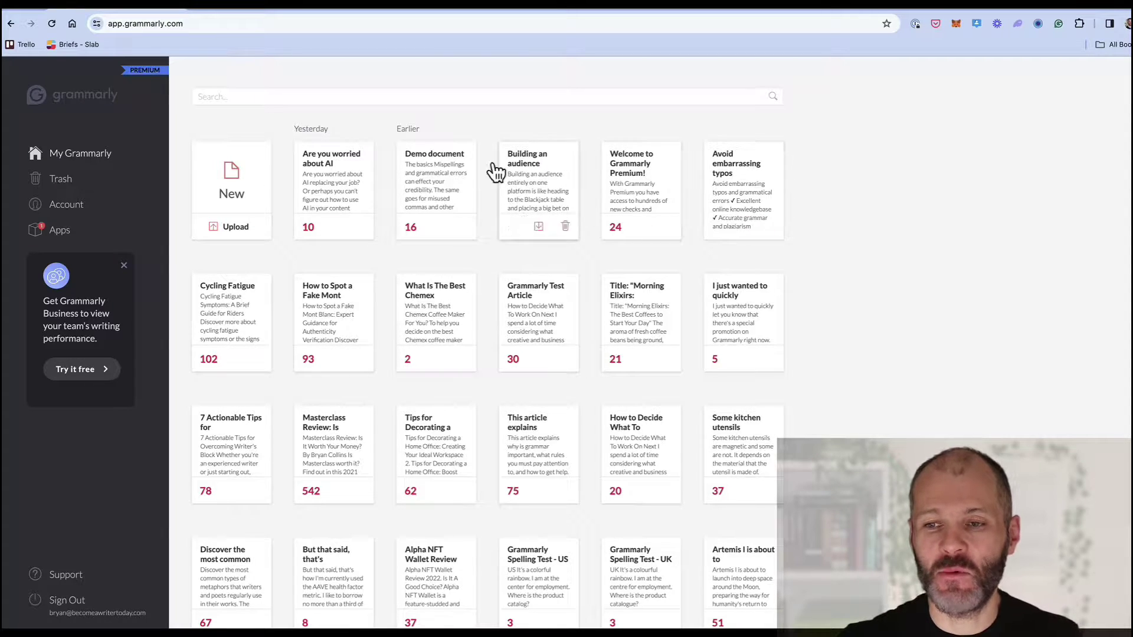
mouse_move(262, 292)
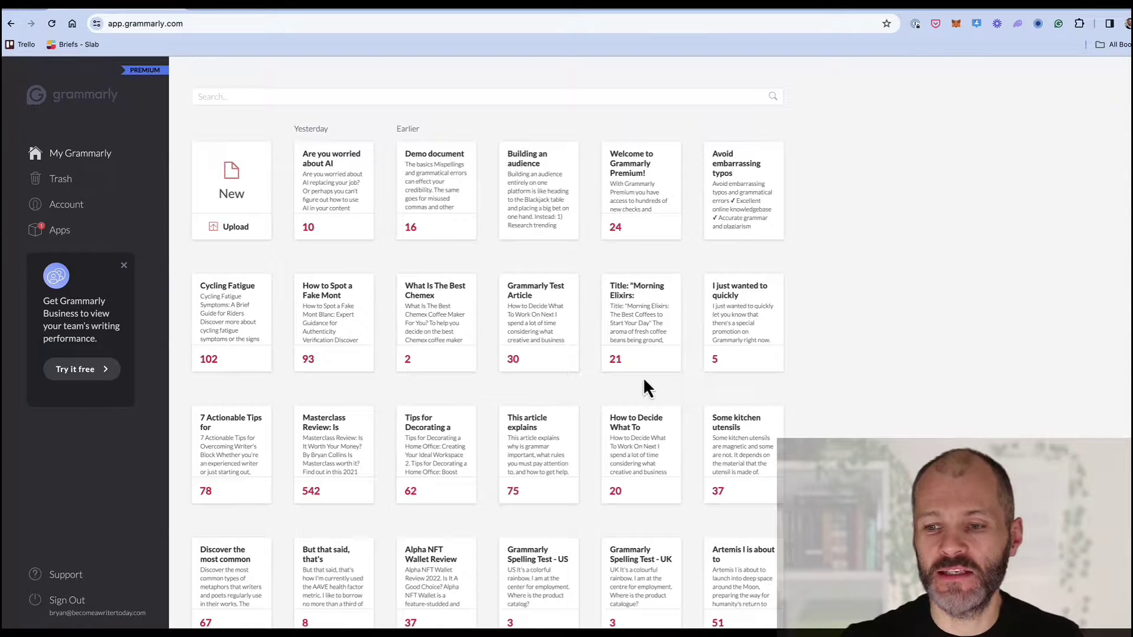
mouse_move(771, 286)
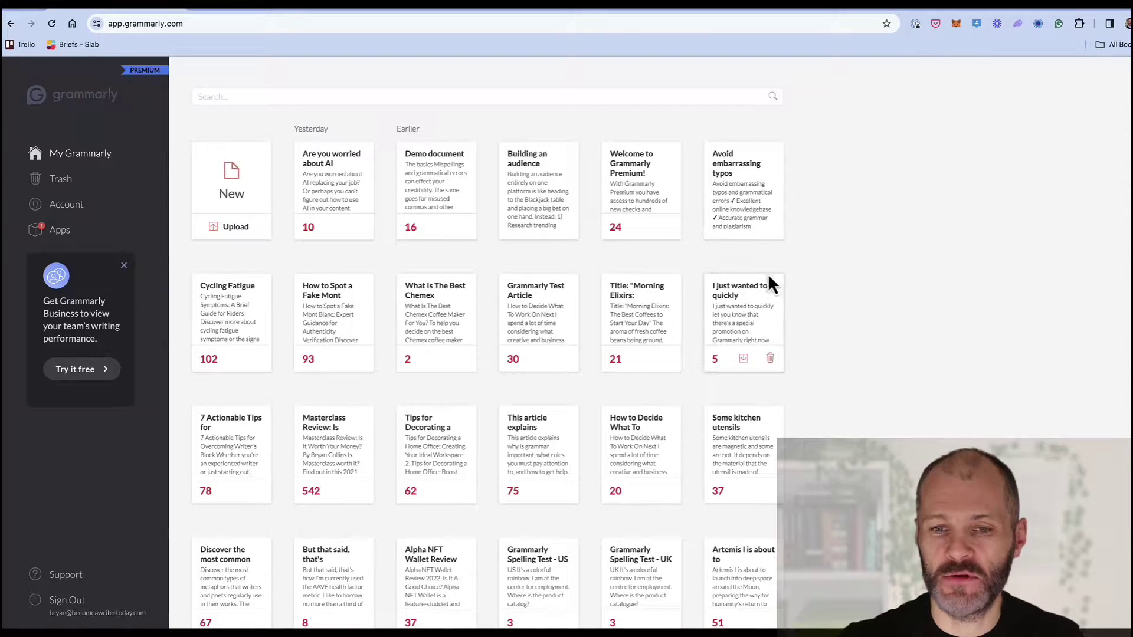
left_click(252, 227)
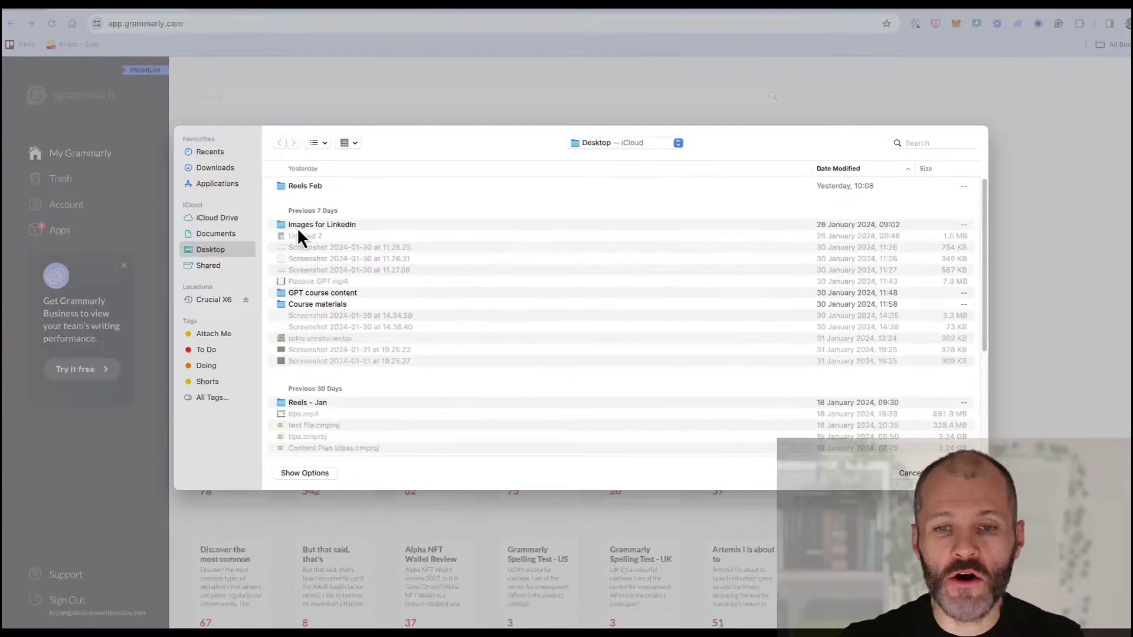
left_click(911, 472)
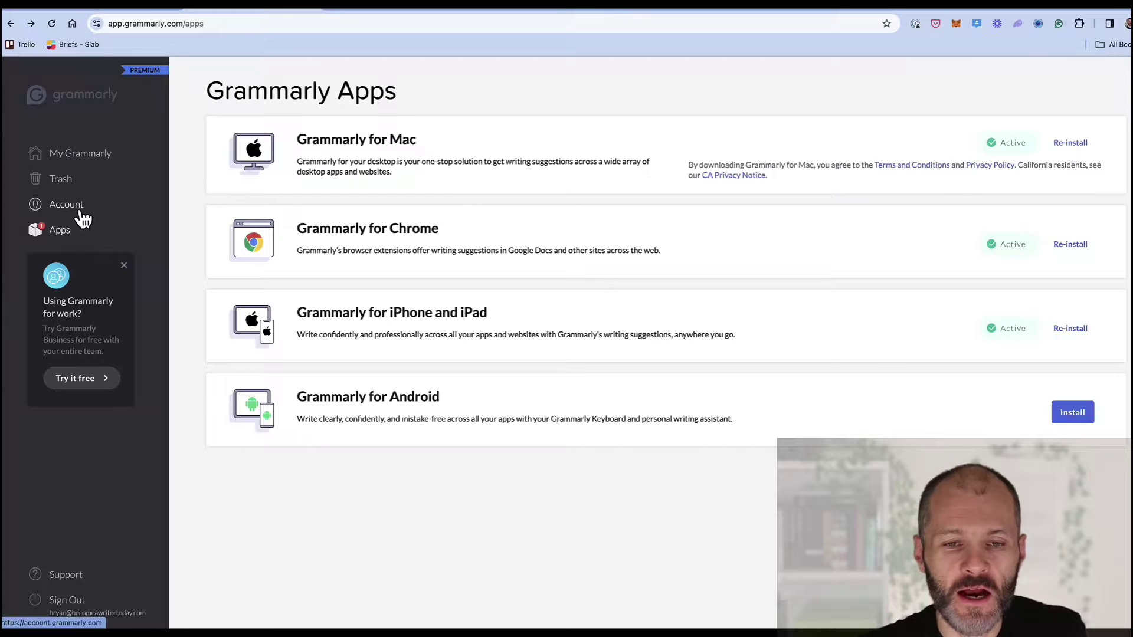
Go to Account, then Customize to view the personal dictionary's saved words
left_click(79, 211)
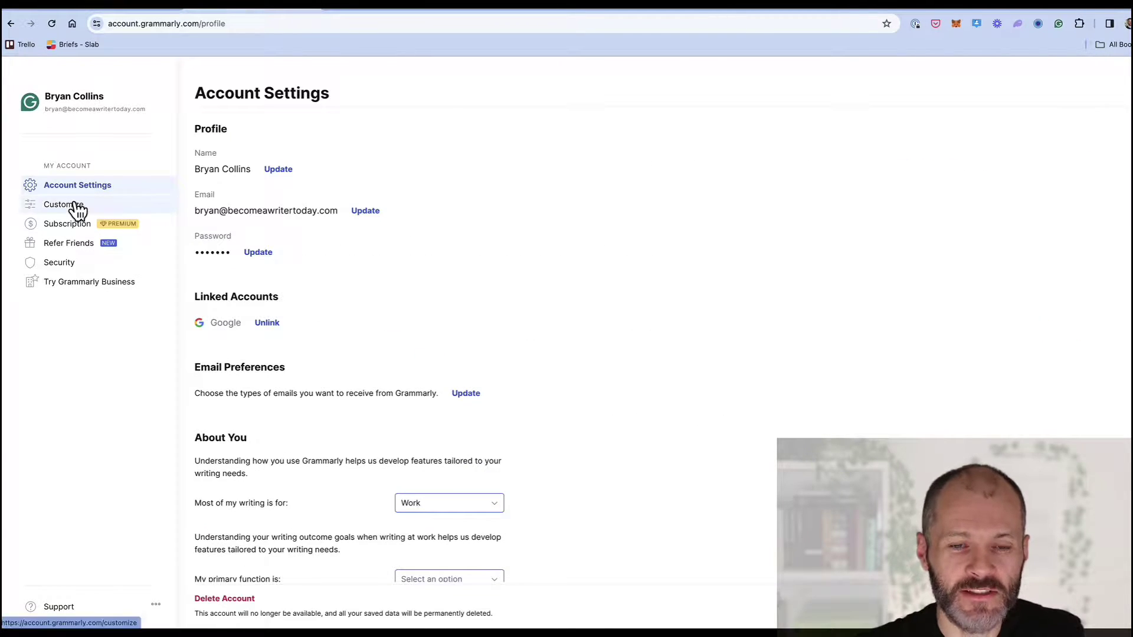
left_click(69, 204)
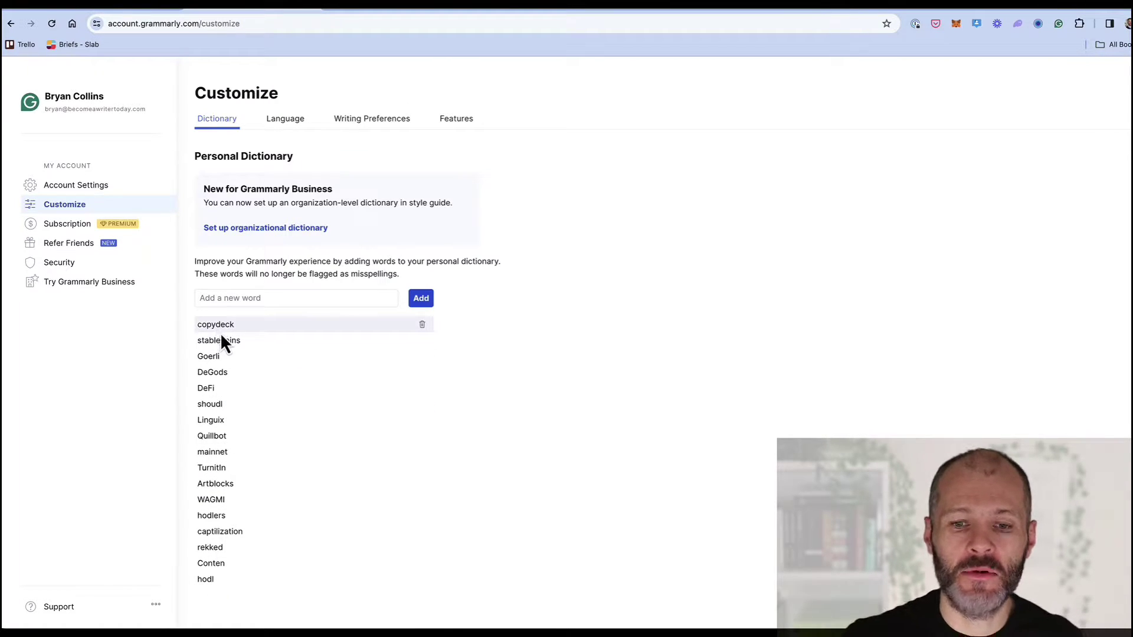
Review the Language settings, keeping American English and checking Primary Language, then view Writing Preferences
left_click(241, 295)
left_click(285, 119)
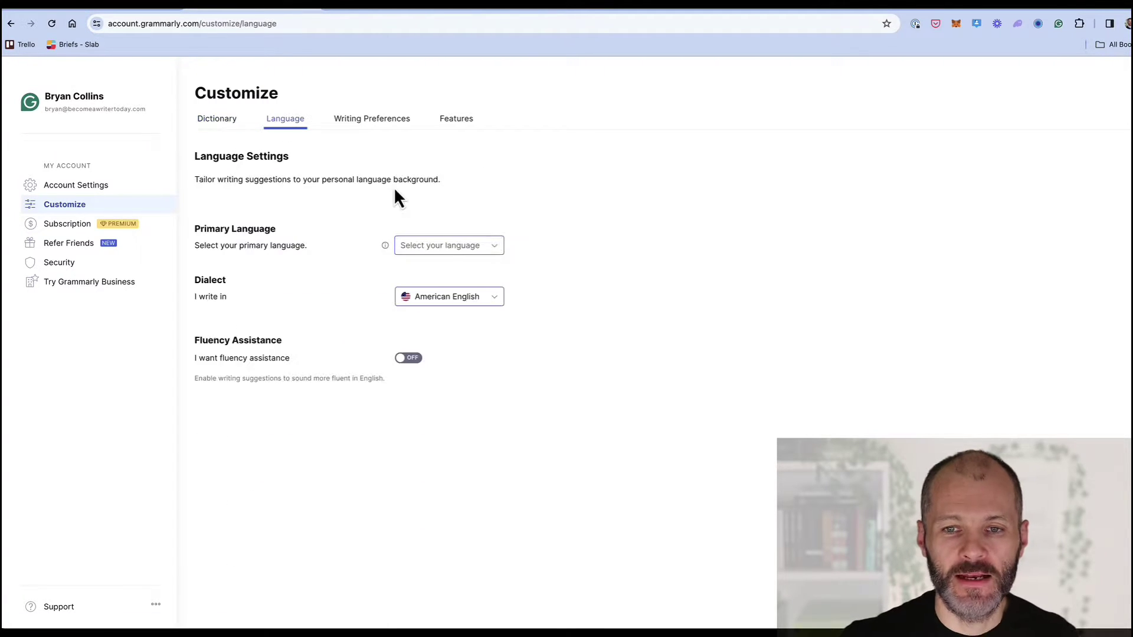
left_click(469, 294)
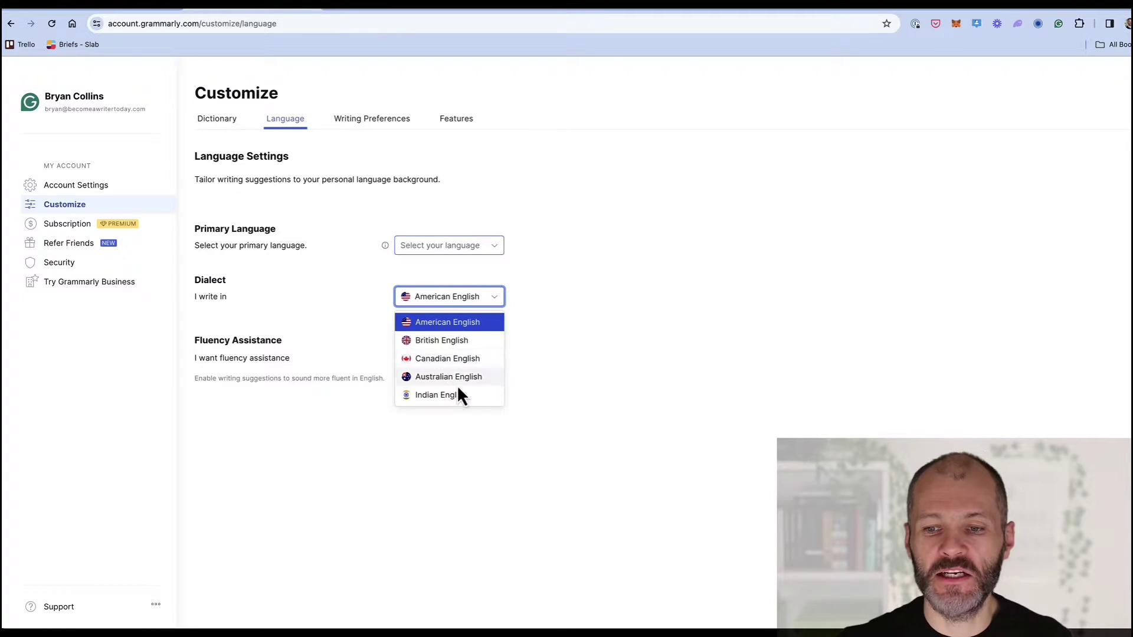
left_click(579, 302)
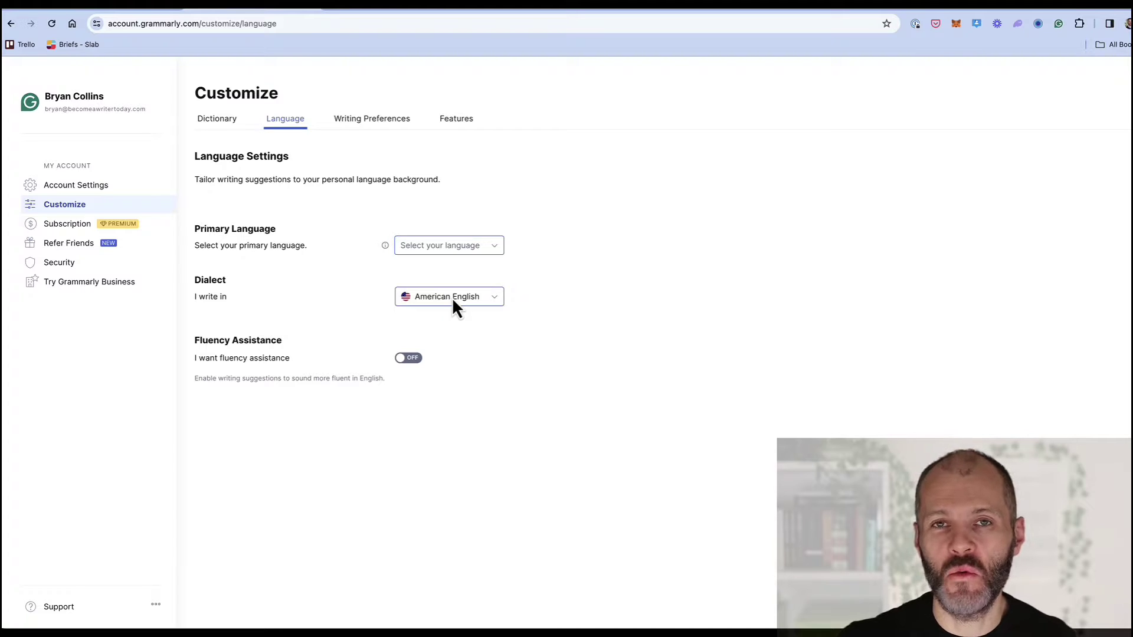
left_click(452, 297)
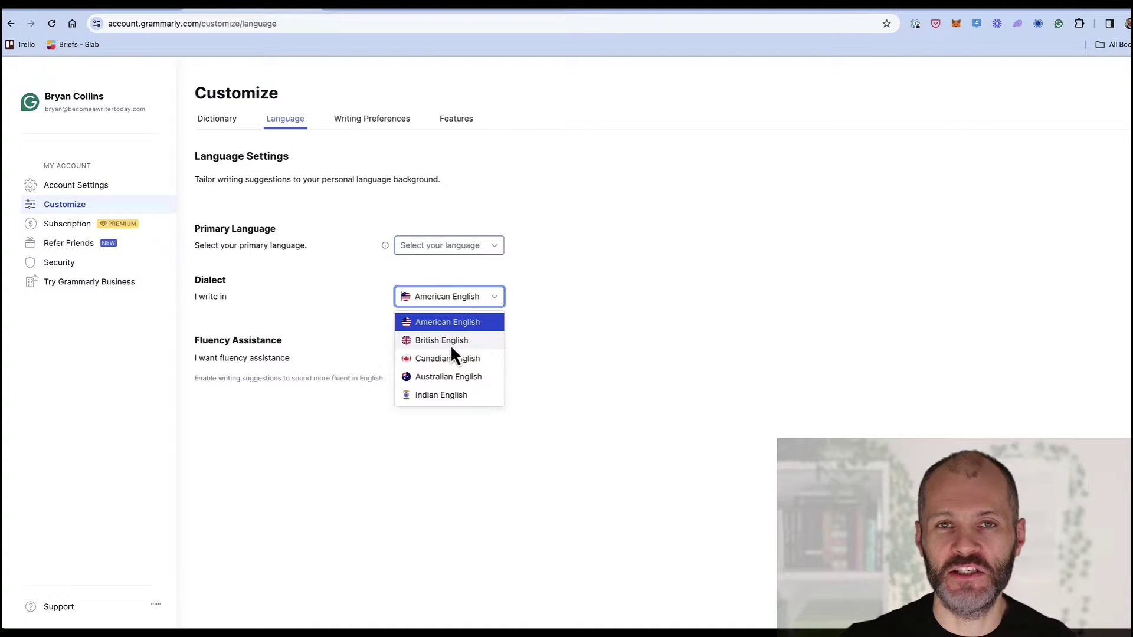
left_click(608, 312)
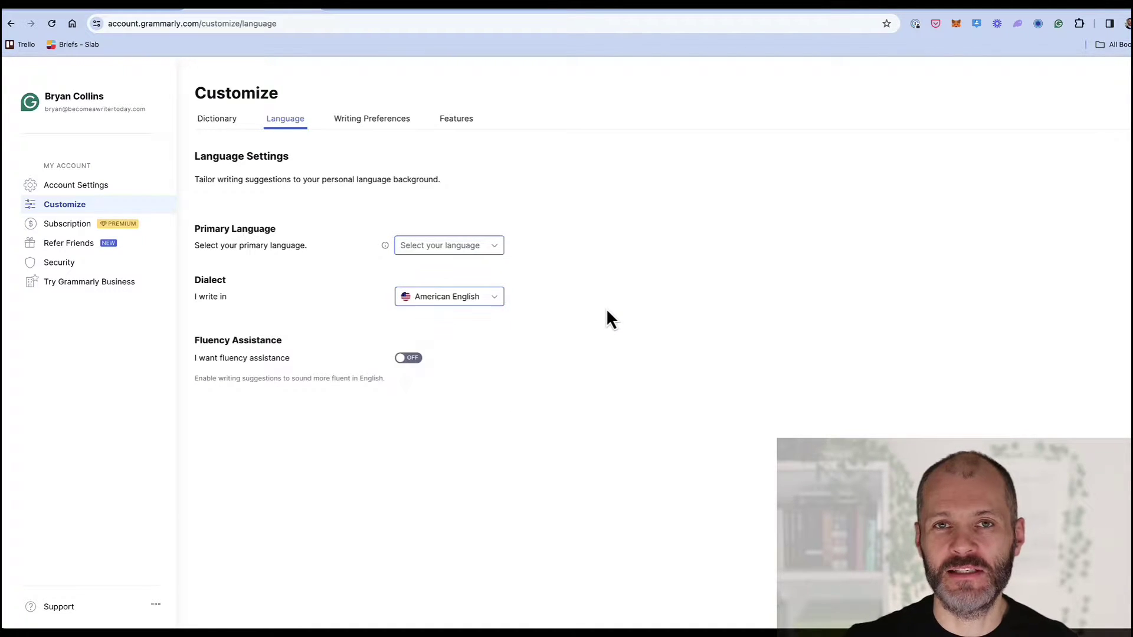
left_click(469, 305)
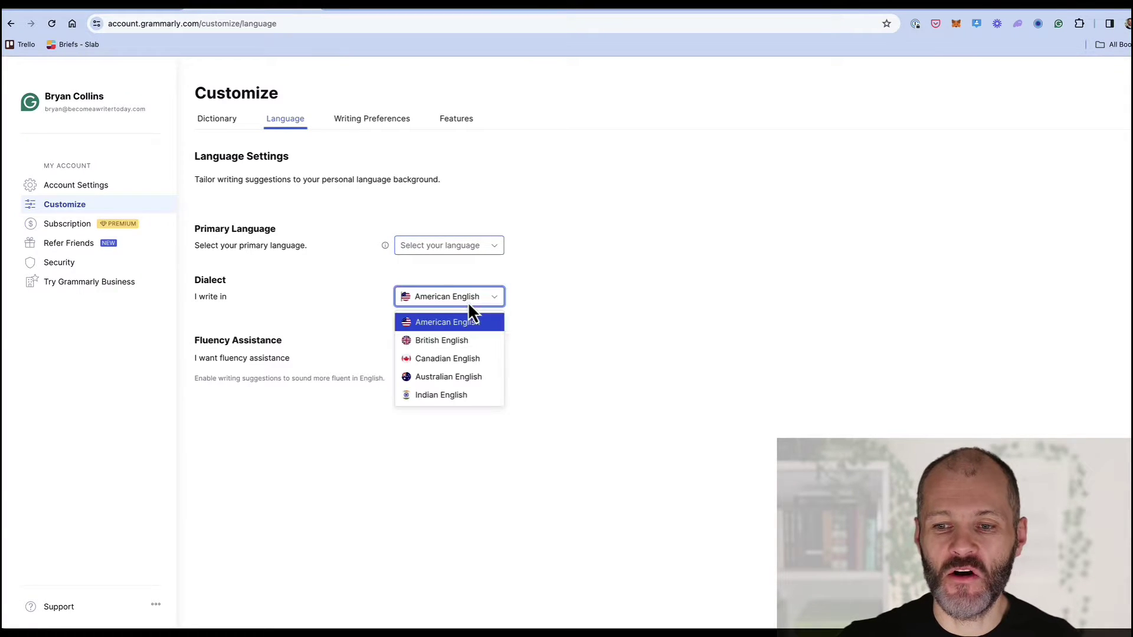
left_click(483, 251)
left_click(371, 118)
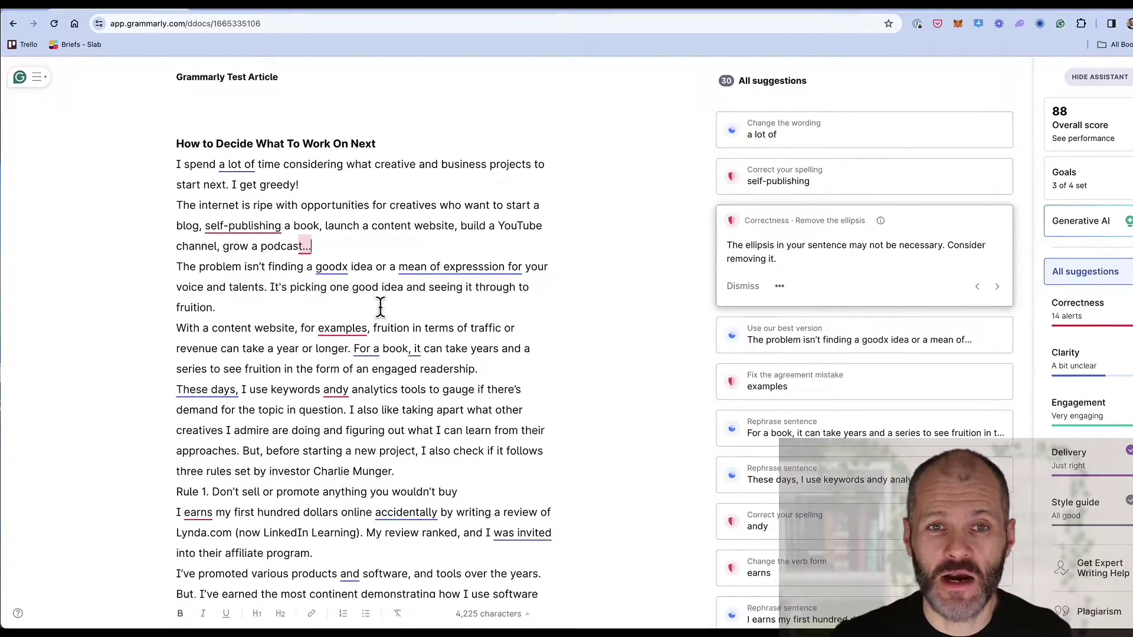
Review the document's performance report, highlighting the readability score of 72, then close it
left_click(1079, 136)
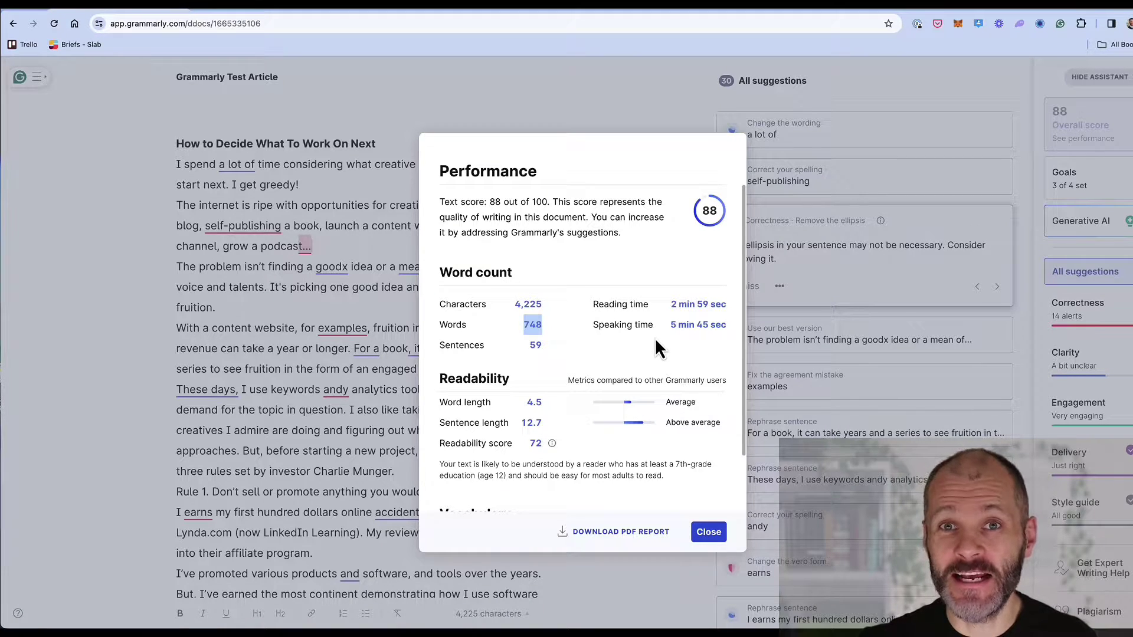
scroll(654, 334, "down", 2)
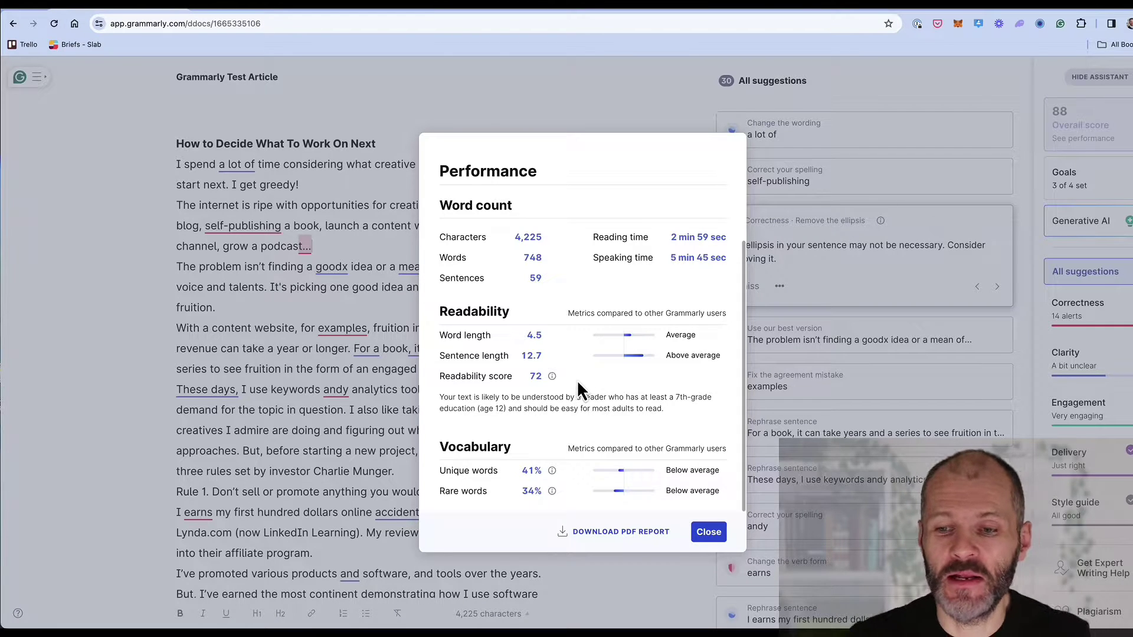
double_click(535, 375)
mouse_move(563, 387)
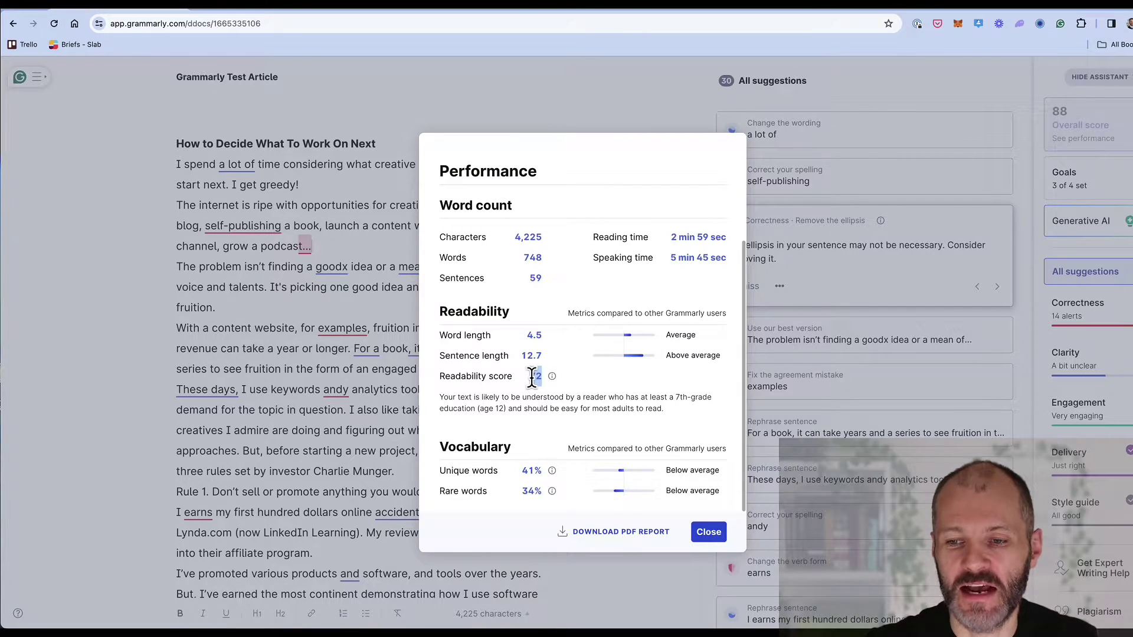
left_click(673, 349)
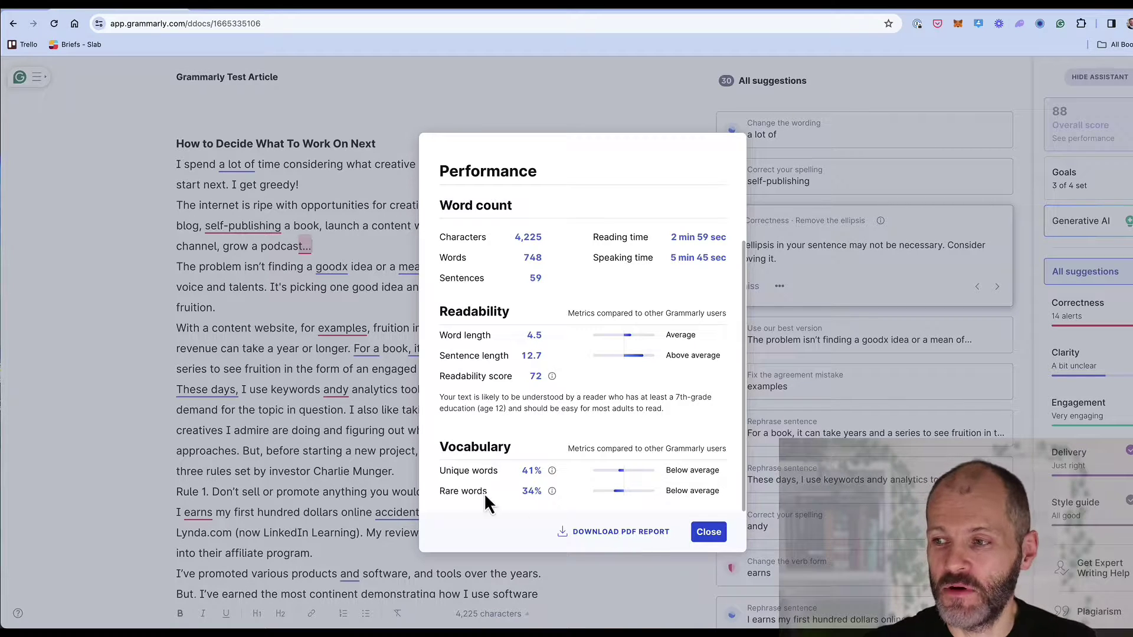
left_click(391, 381)
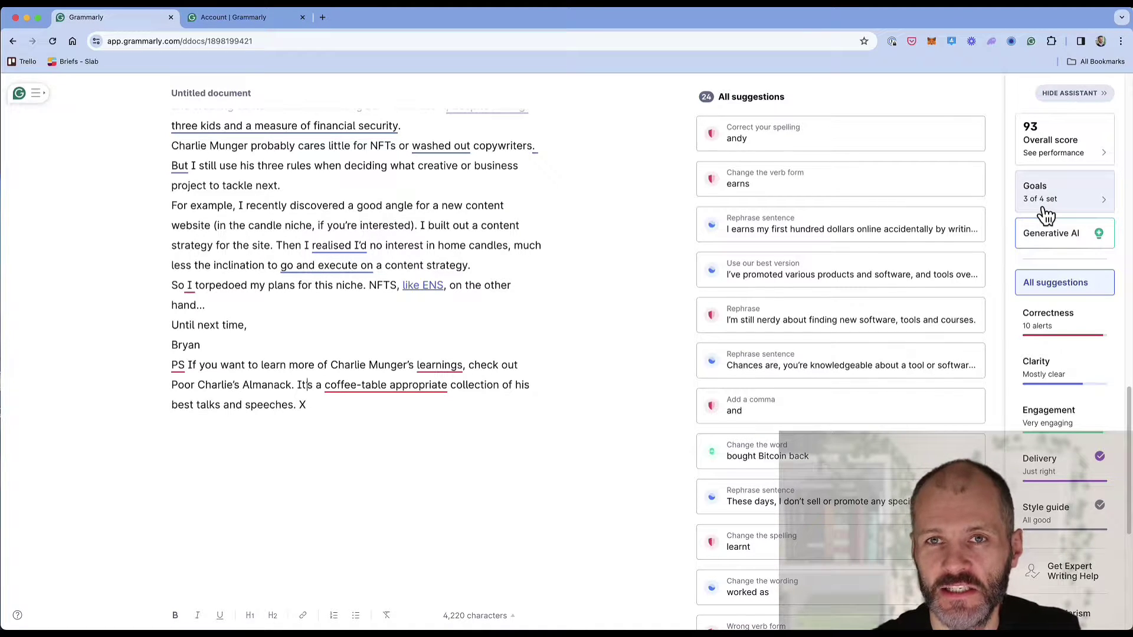
Open the writing goals without changes, then reopen them and confirm the Academic APA goals
left_click(1046, 216)
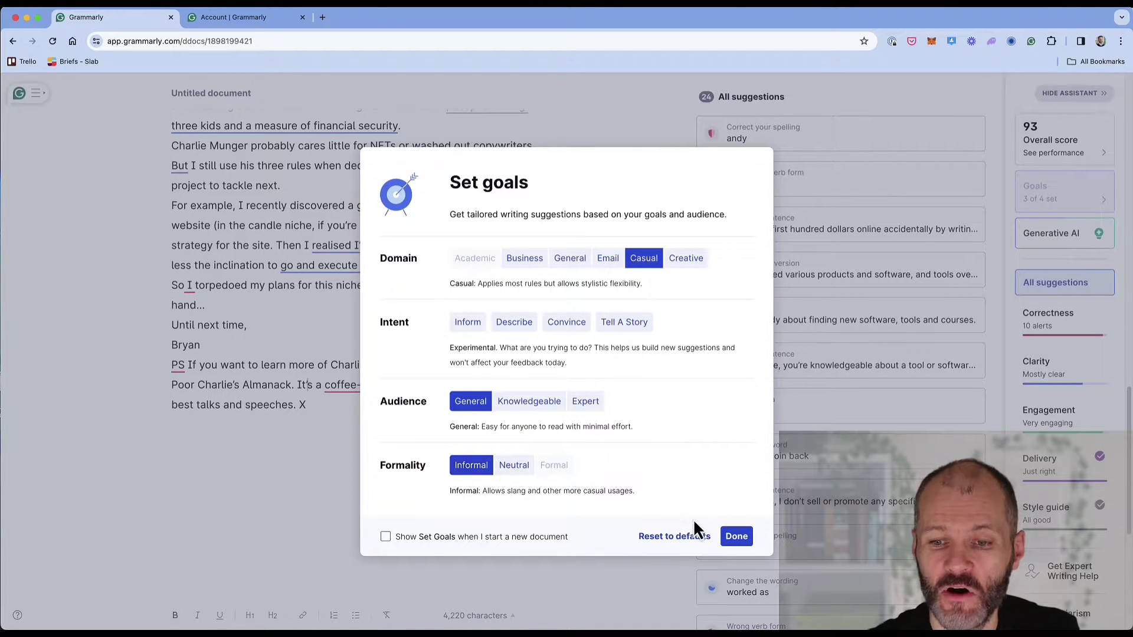
left_click(744, 539)
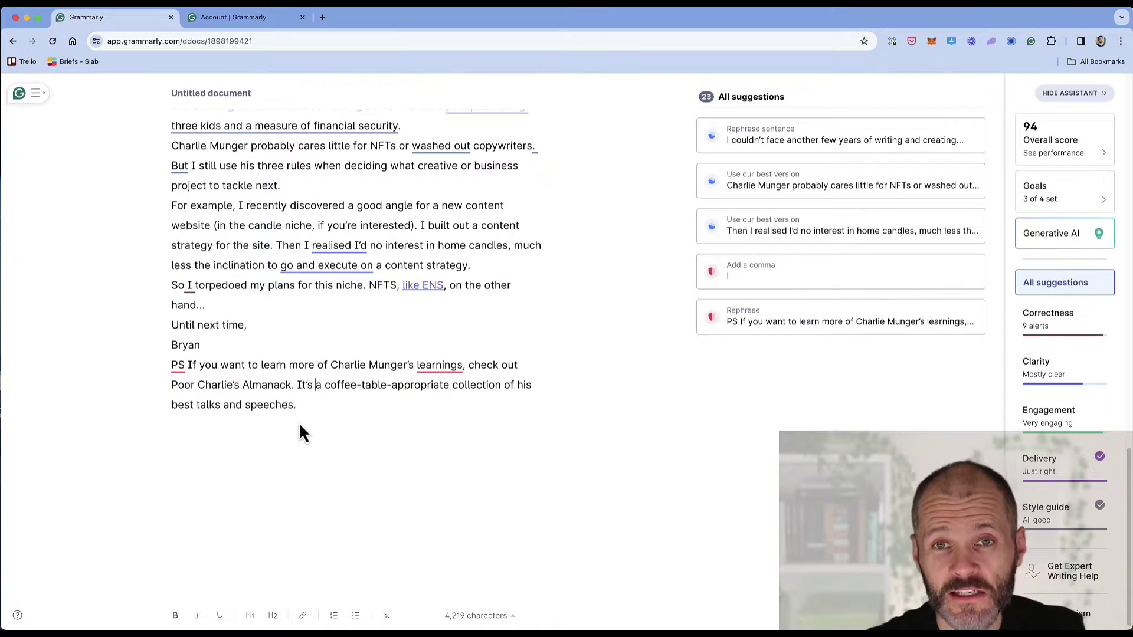
left_click_drag(299, 406, 299, 381)
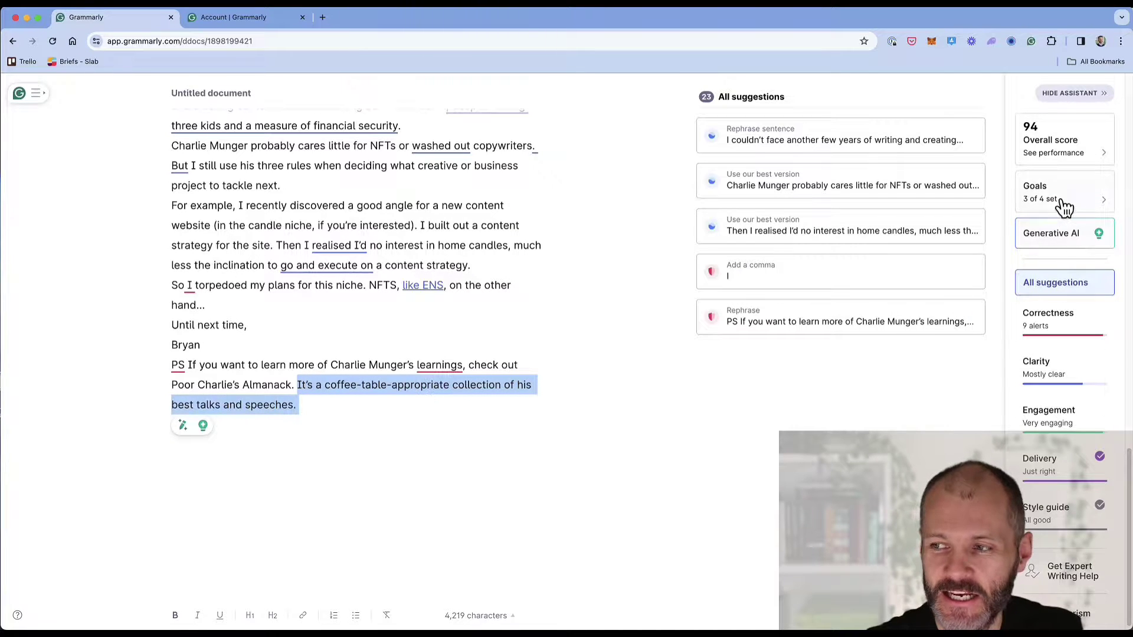
left_click(1036, 204)
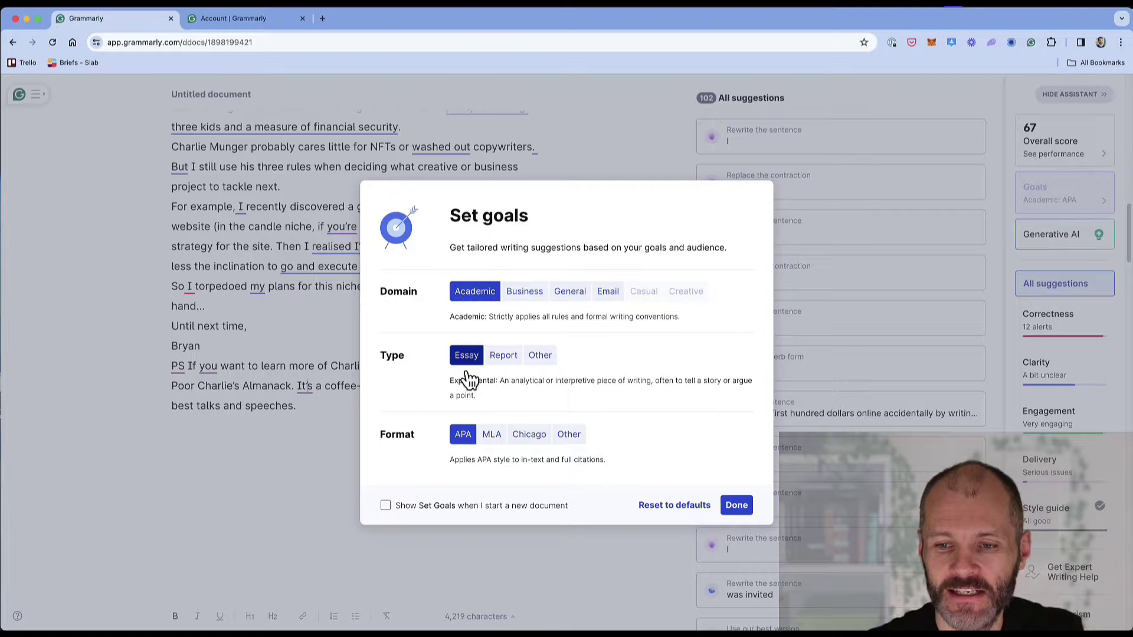
left_click(737, 505)
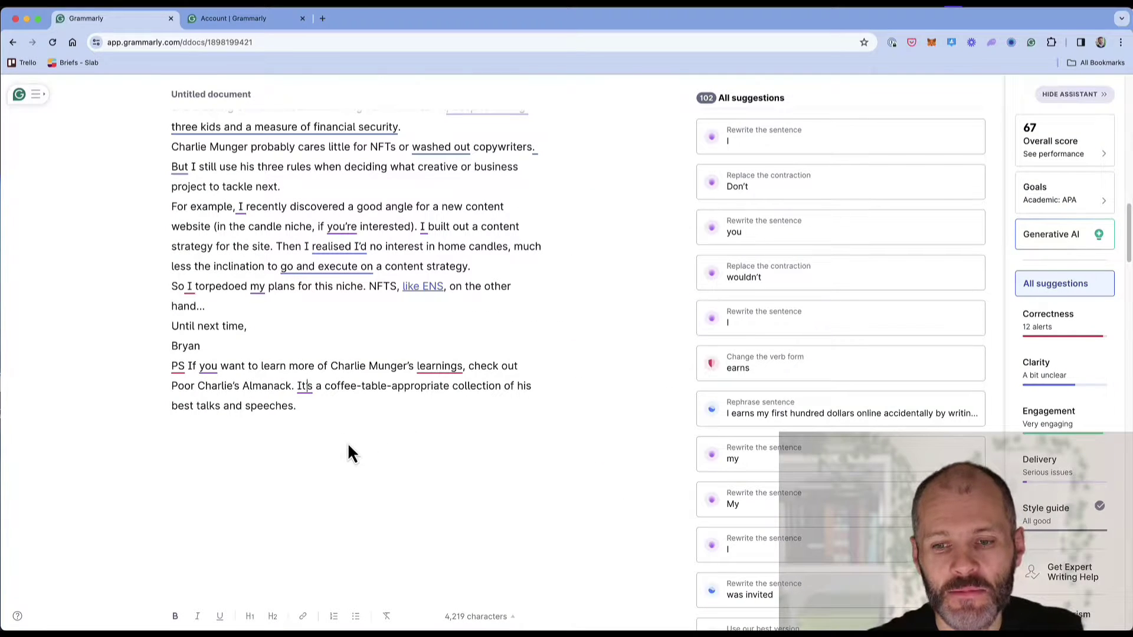
Change the formality goal to Formal, confirm it, and reopen the goals on the test article
left_click(304, 383)
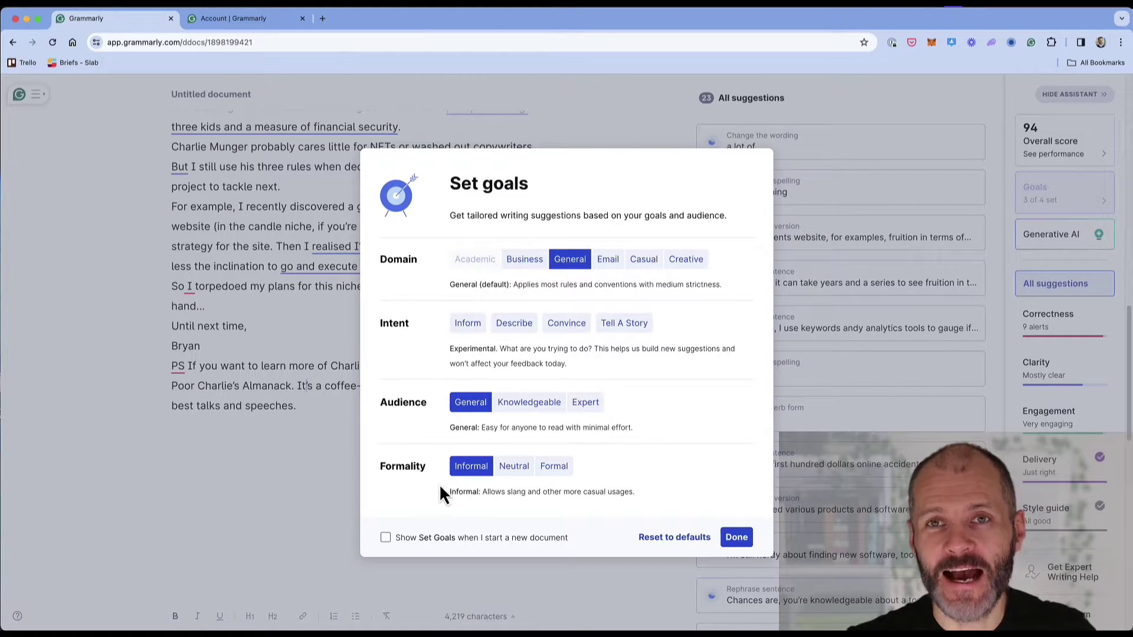
left_click(541, 472)
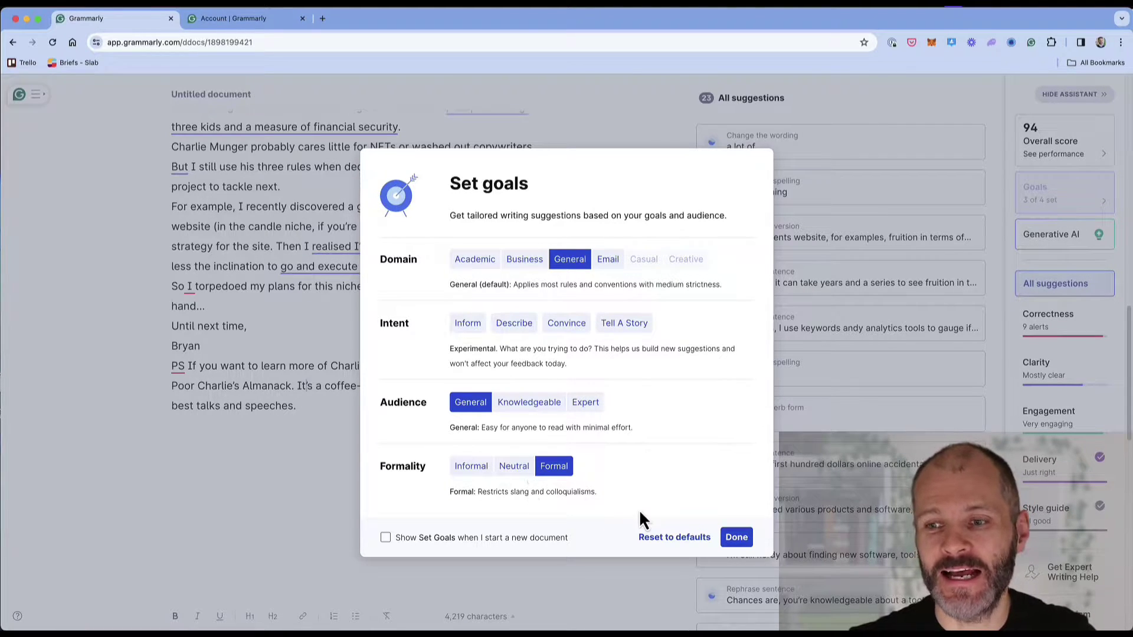
left_click(736, 538)
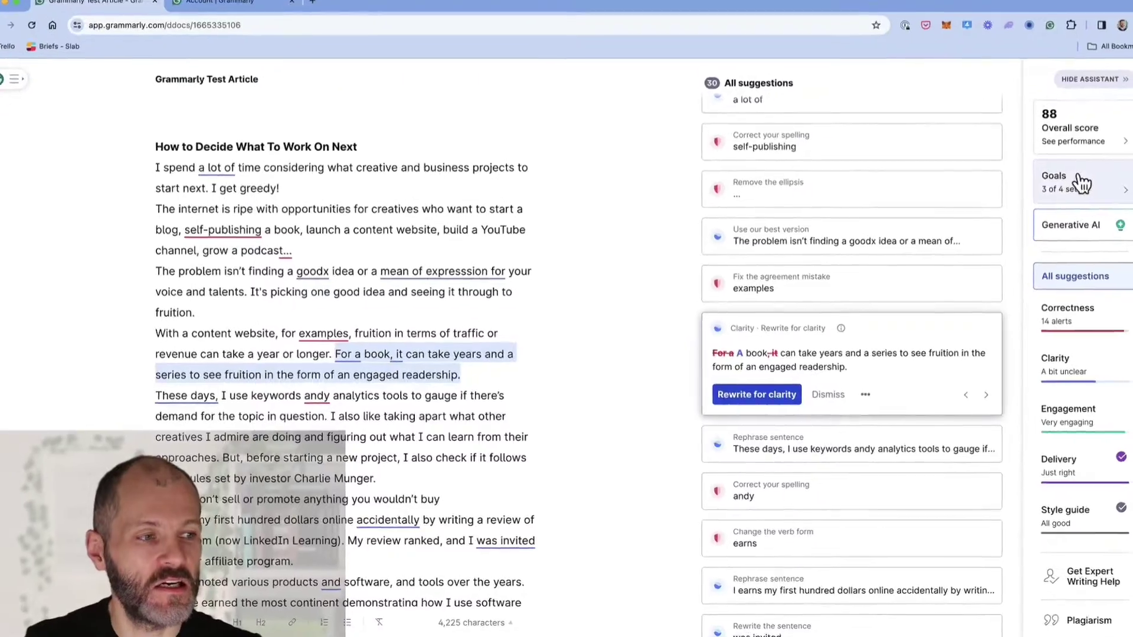
left_click(1078, 180)
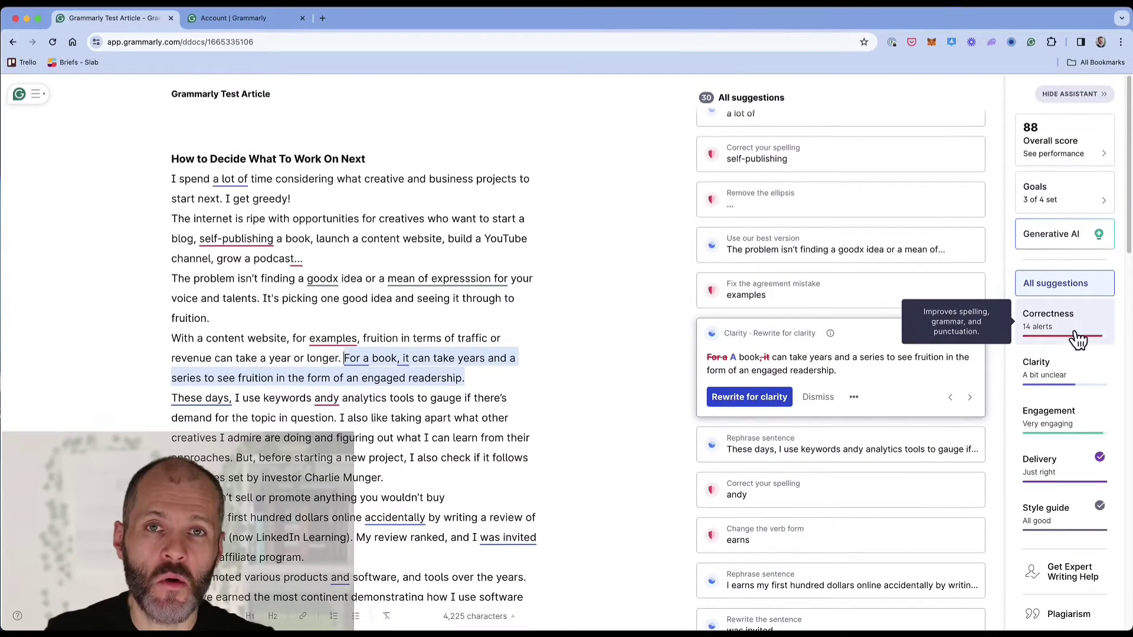
left_click(1054, 330)
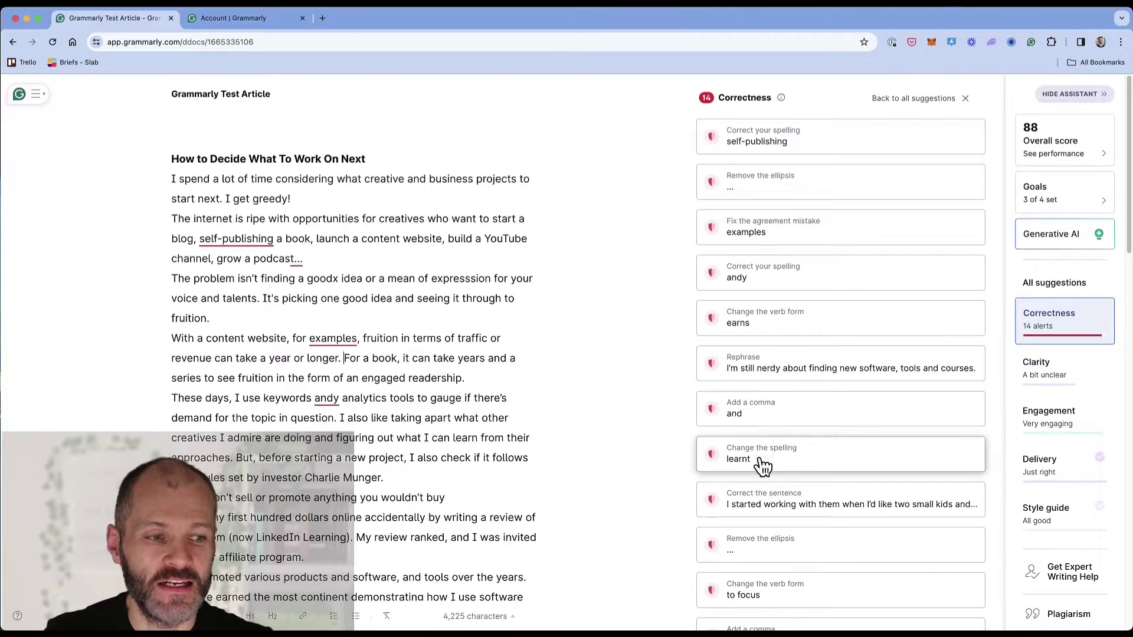
left_click(1027, 327)
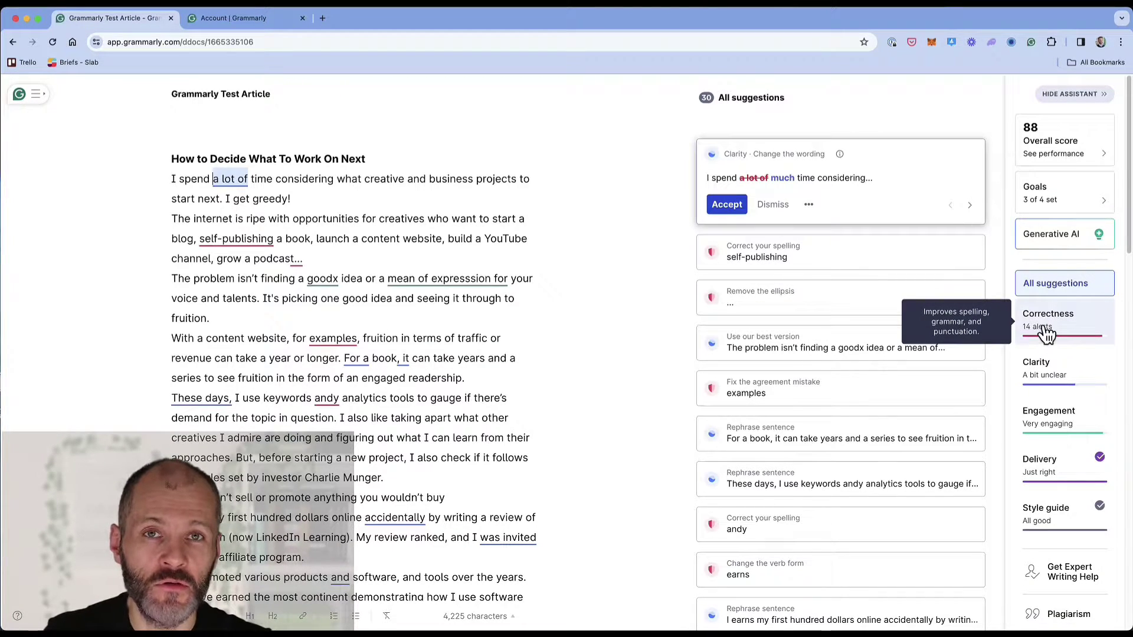
left_click(1043, 384)
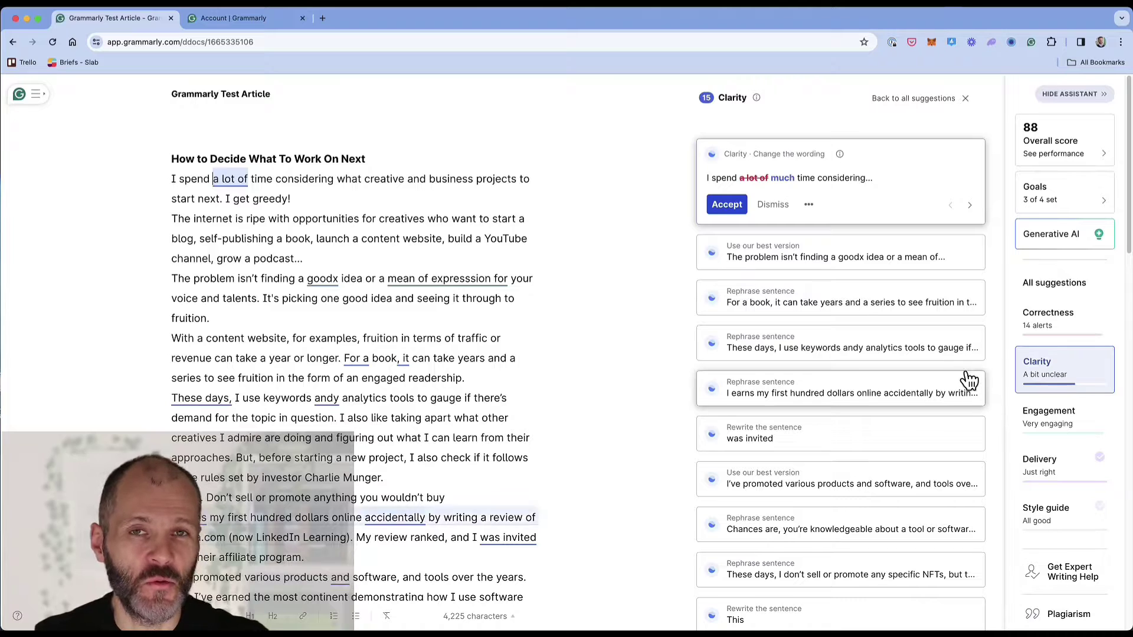
left_click(1051, 387)
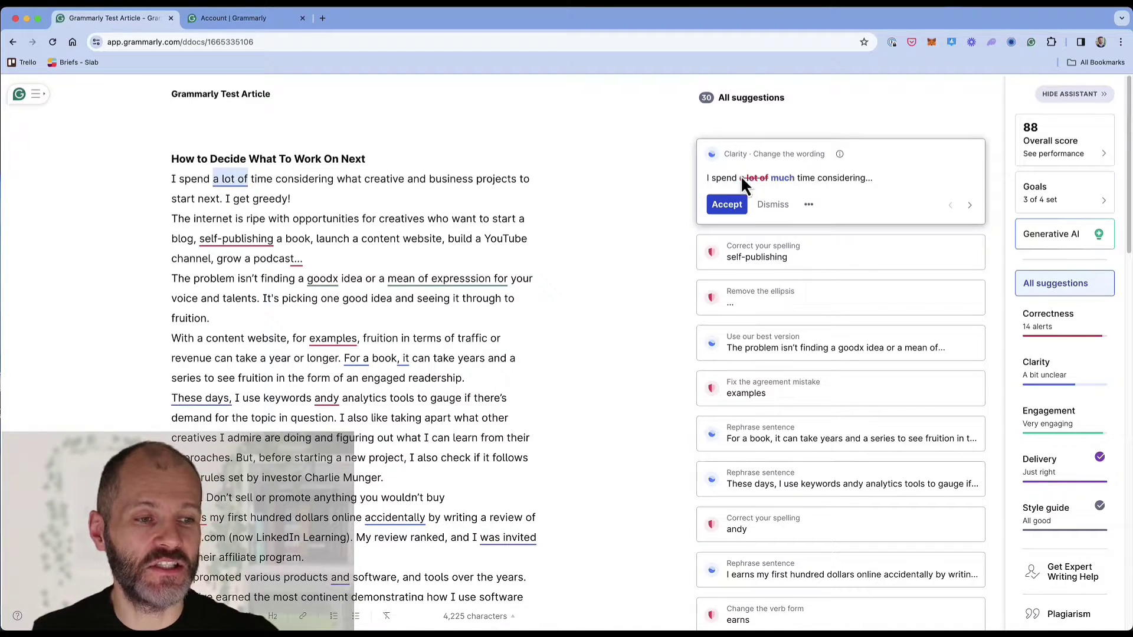
Dismiss the 'a lot of → much' suggestion and select phrases like 'want to start a' in the article
left_click_drag(178, 179, 619, 189)
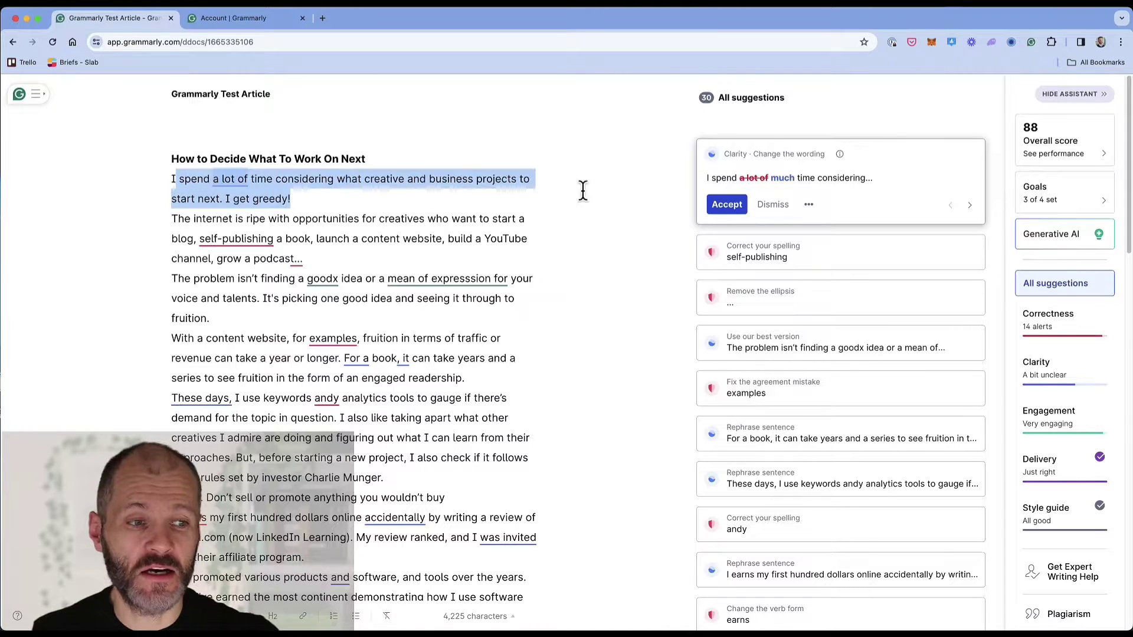
left_click(774, 206)
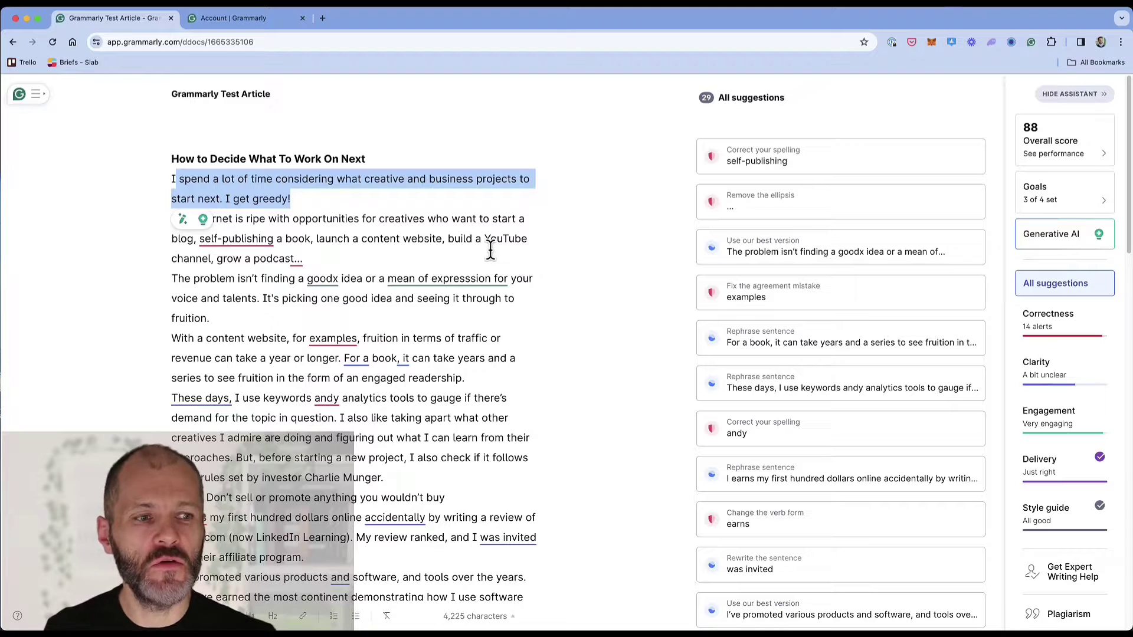
left_click(590, 322)
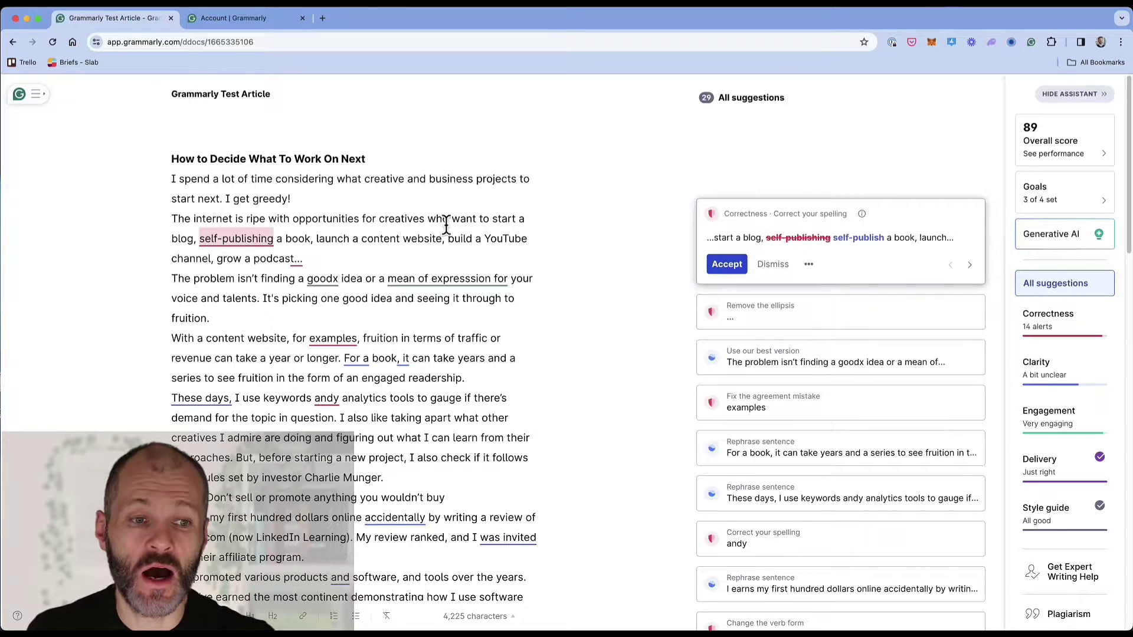
left_click_drag(450, 219, 527, 221)
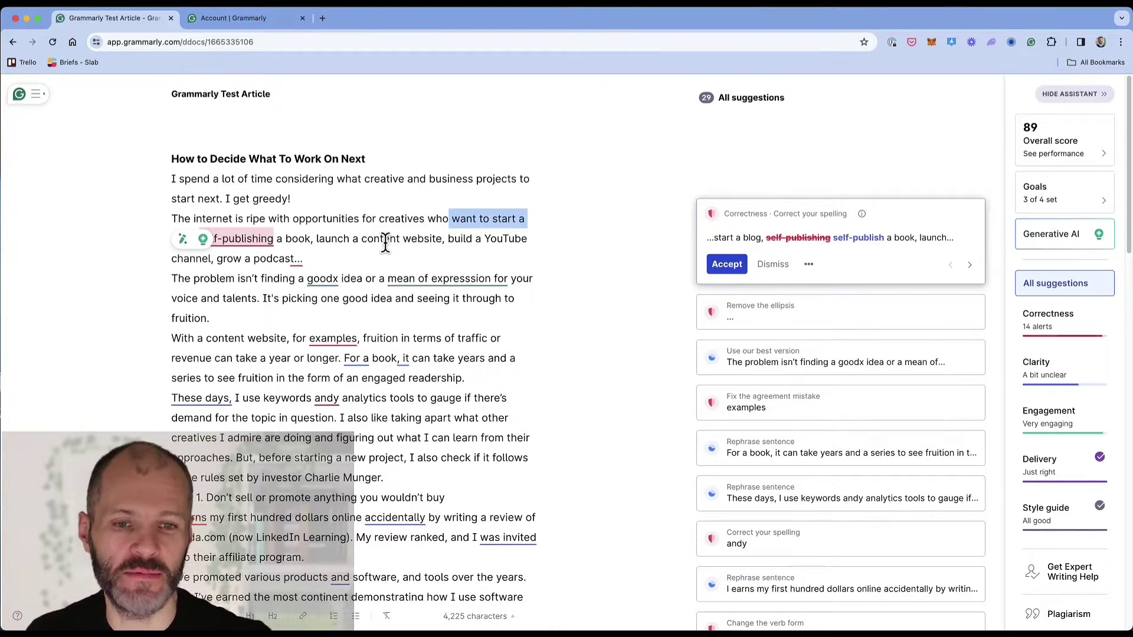
left_click_drag(252, 239, 313, 239)
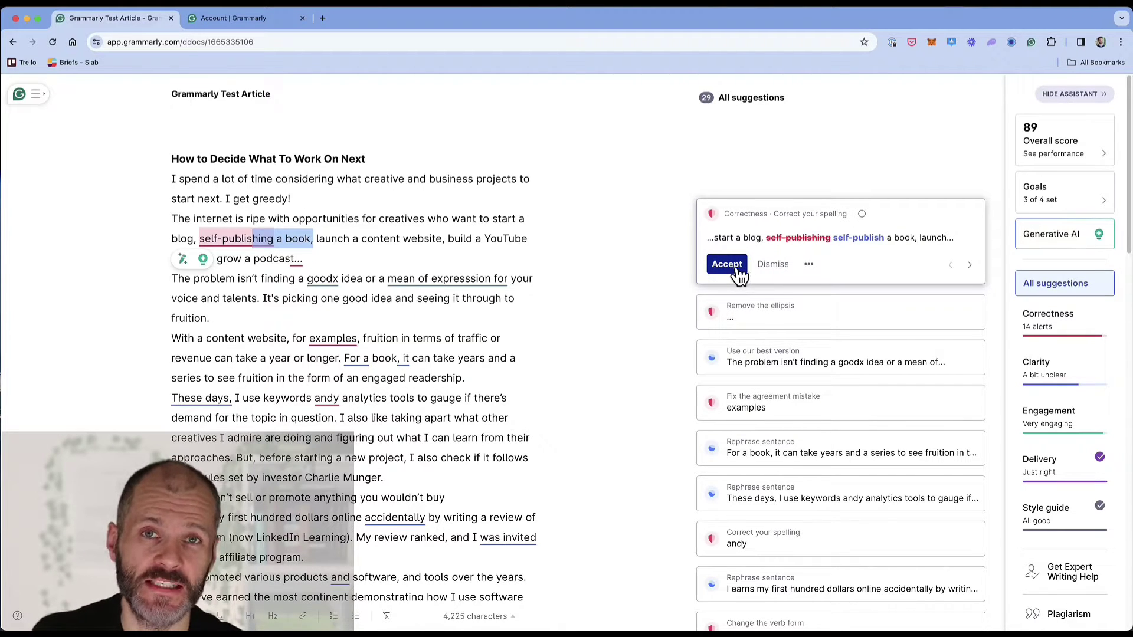
Read the spelling card's explanation and accept 'self-publish' in place of 'self-publishing'
left_click(862, 214)
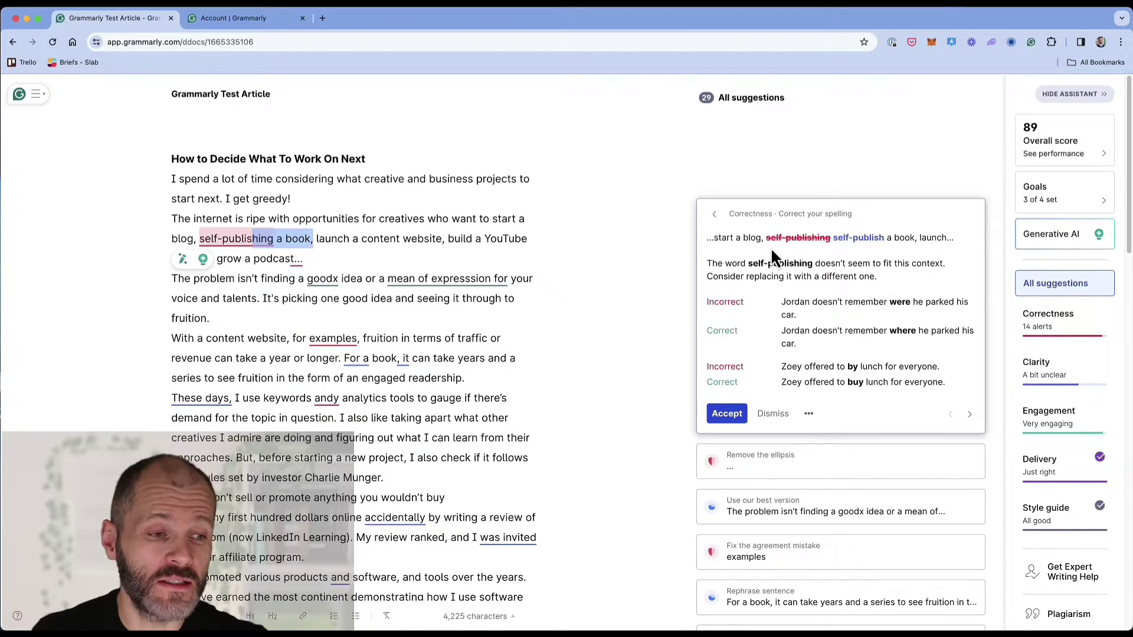
left_click(859, 237)
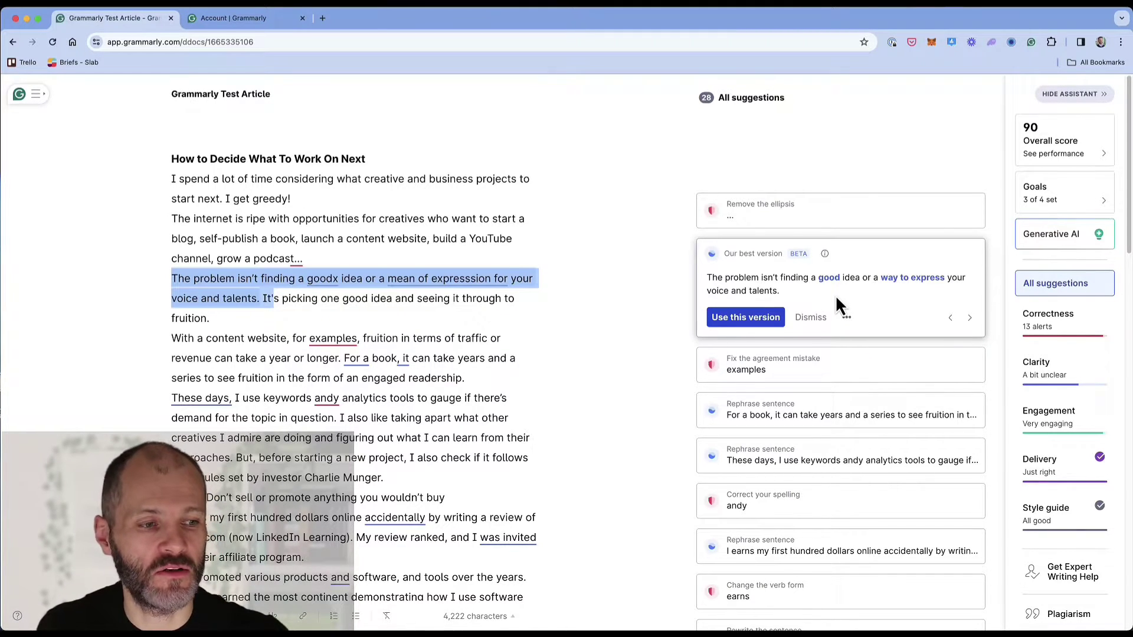
Accept the best-version rewrite and the clarity rewrite of the 'For a book' sentence
left_click(746, 318)
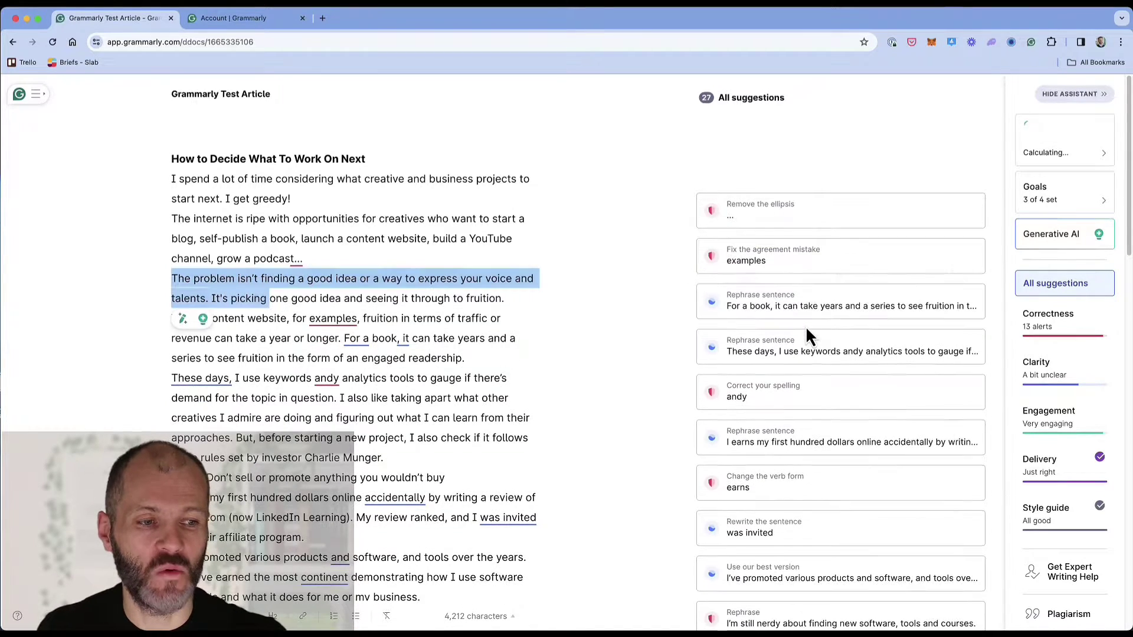
left_click(820, 316)
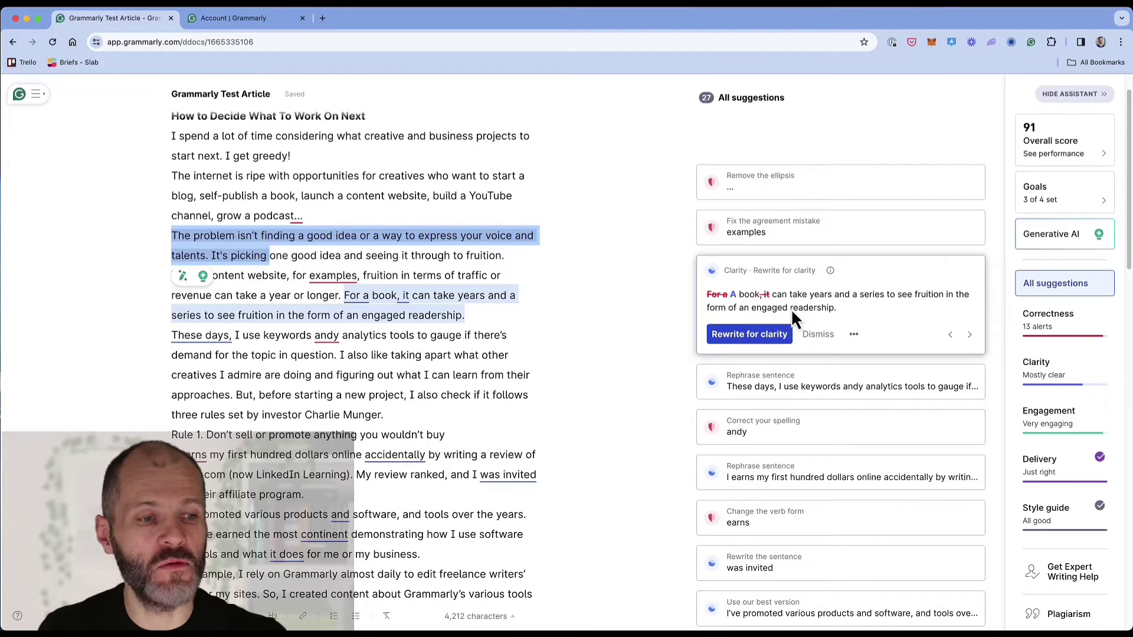
left_click(772, 337)
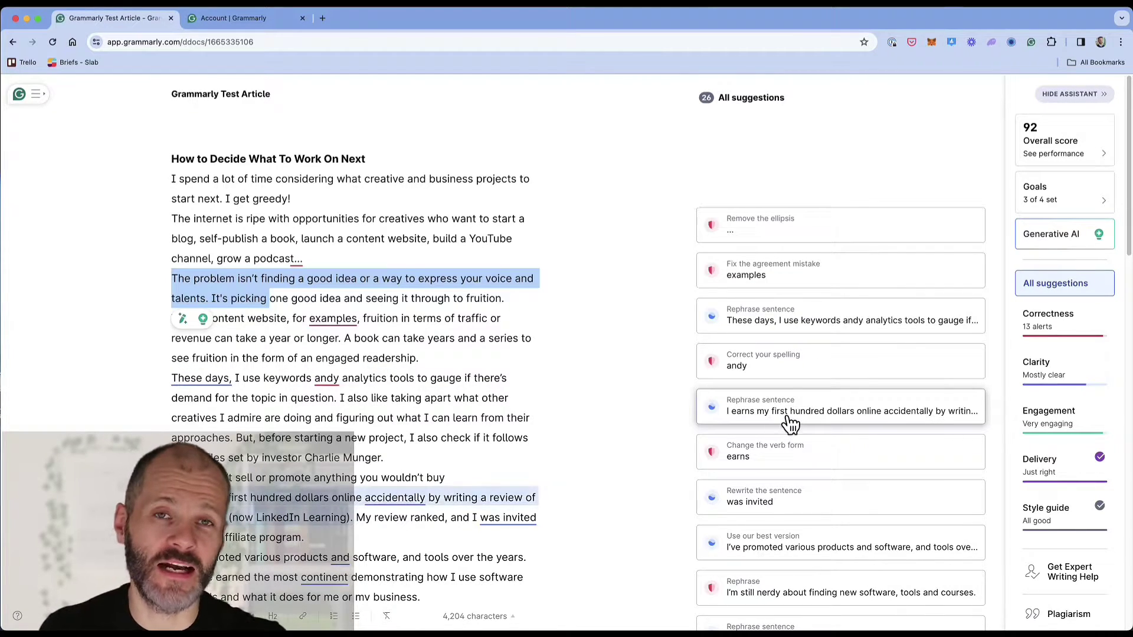
scroll(784, 416, "down", 2)
scroll(788, 420, "down", 4)
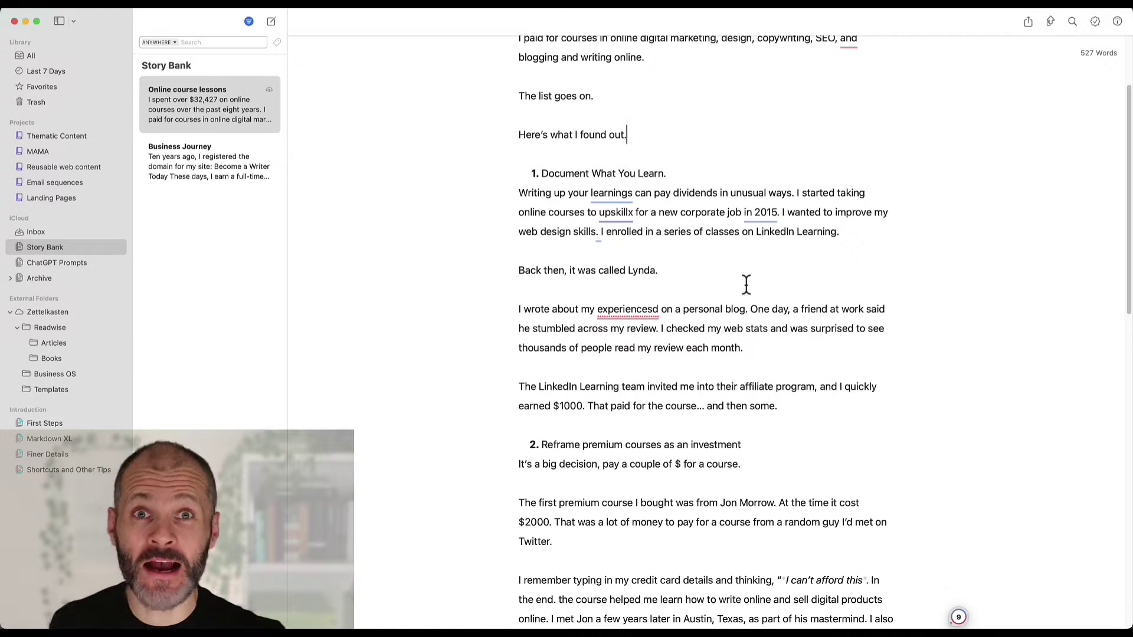
Scroll to the top of the Online course lessons sheet, select its text from the title to Lynda, then deselect it
scroll(744, 284, "up", 3)
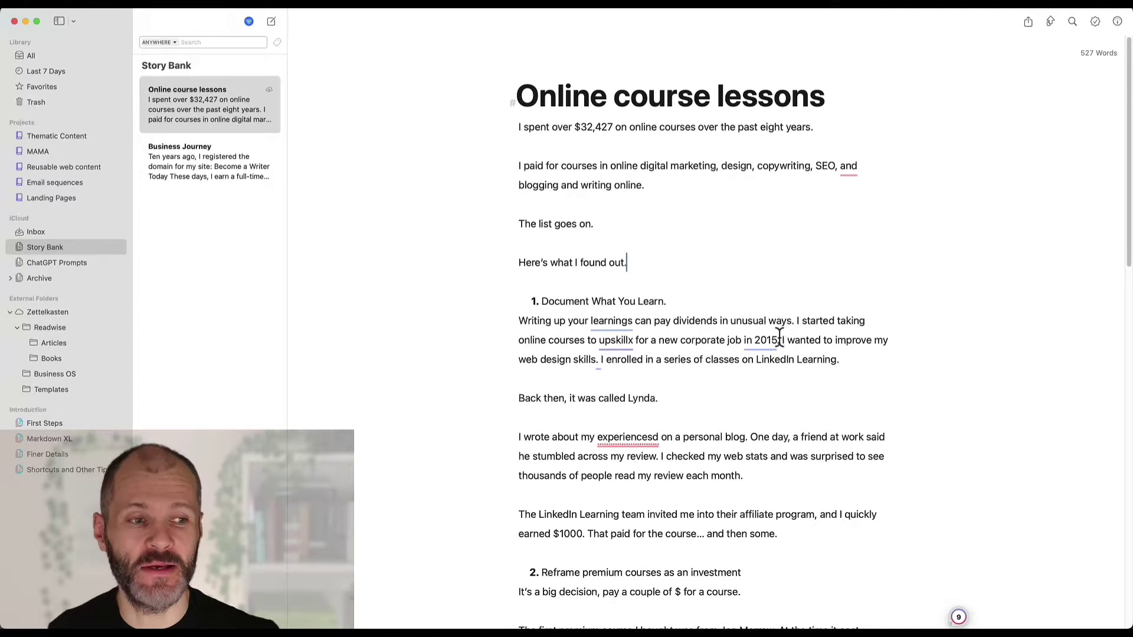
left_click(775, 344)
left_click(759, 231)
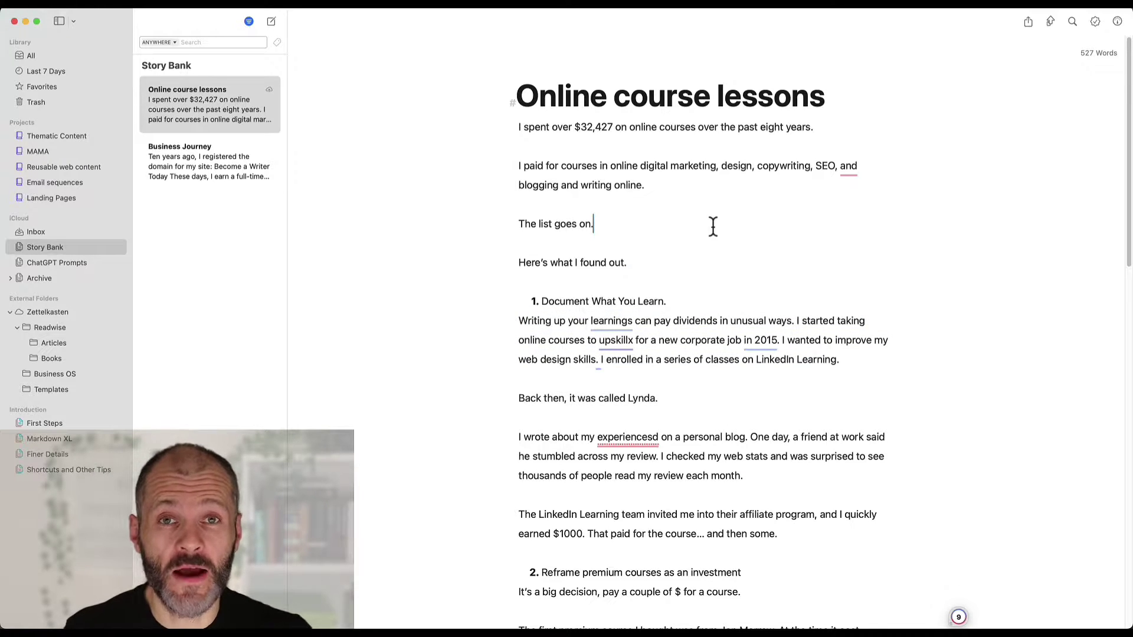
left_click_drag(517, 94, 821, 411)
left_click(852, 471)
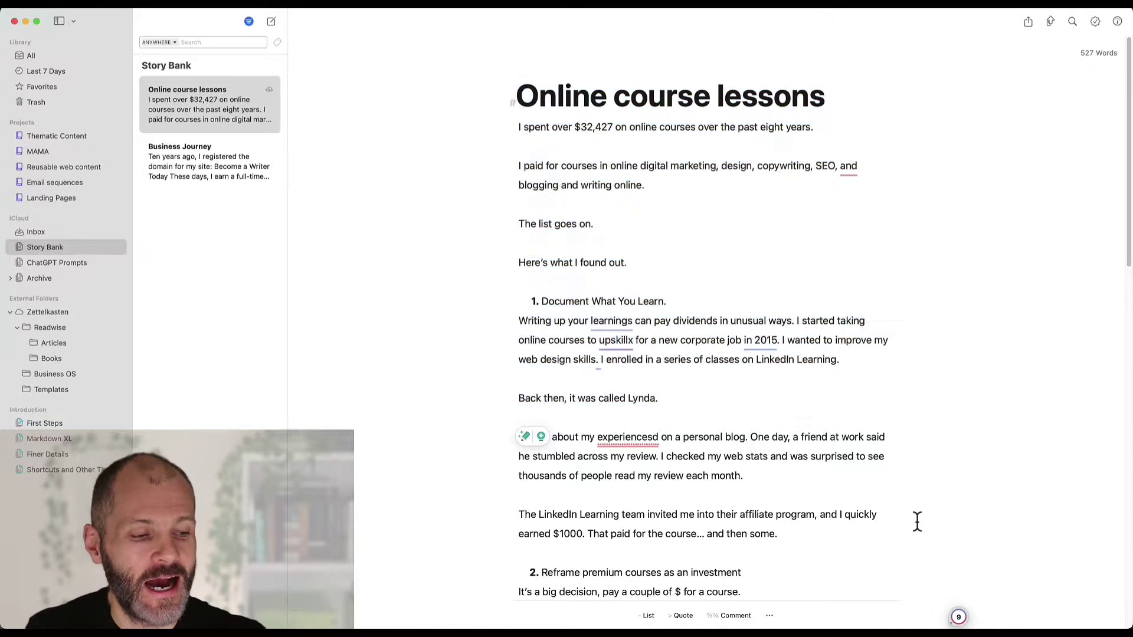
left_click(958, 617)
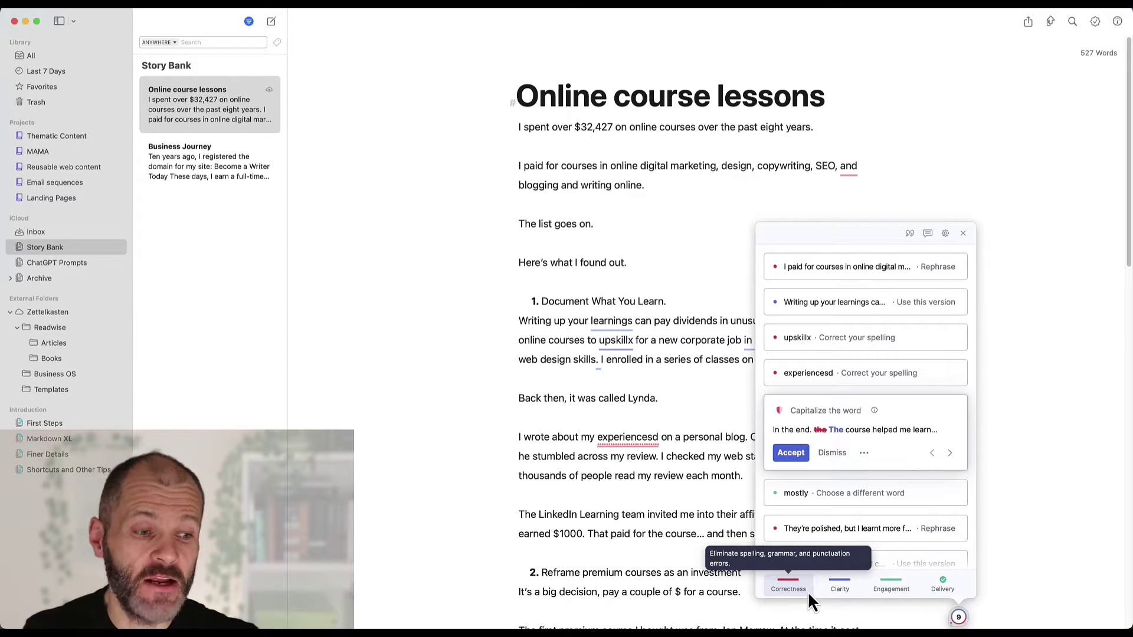
left_click(839, 590)
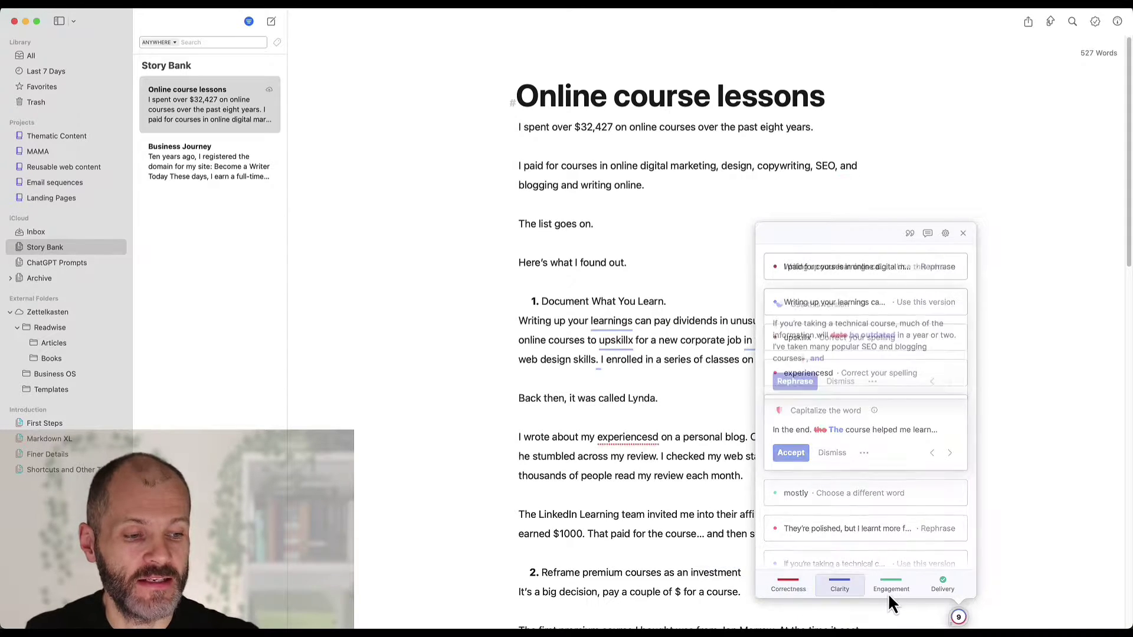
left_click(894, 590)
left_click(963, 234)
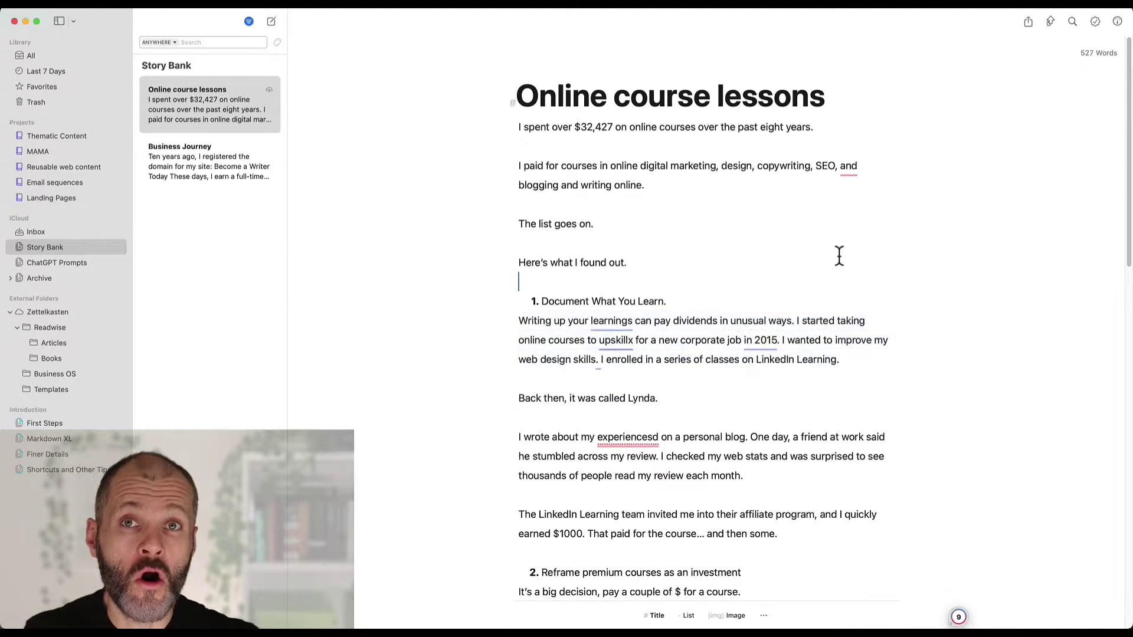
mouse_move(615, 318)
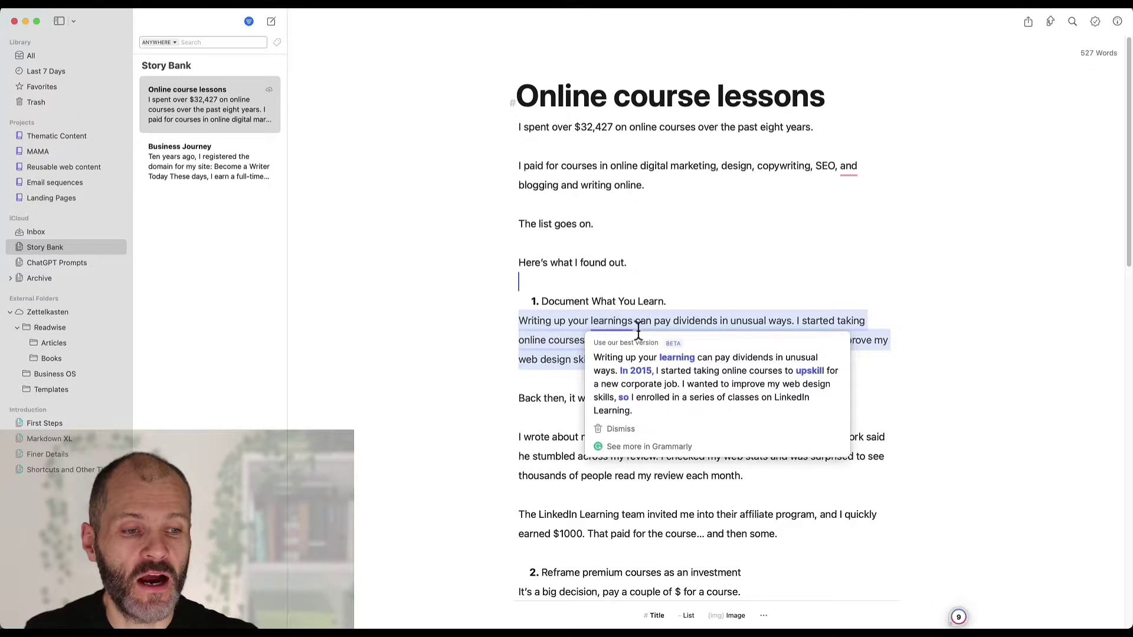
mouse_move(761, 331)
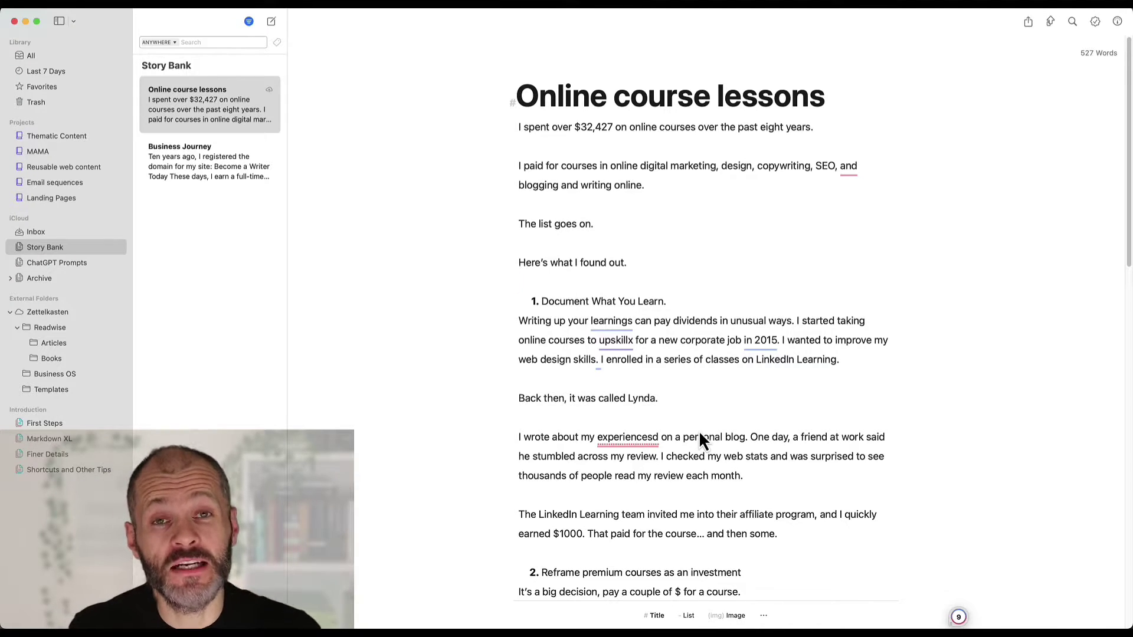
scroll(627, 400, "down", 4)
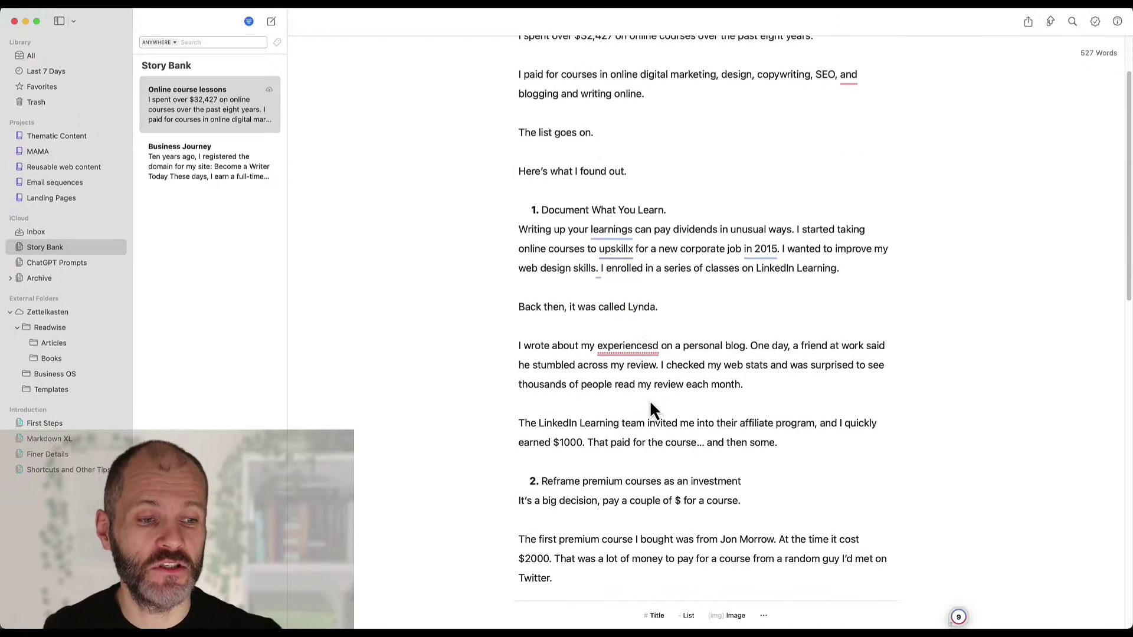
scroll(661, 419, "down", 2)
left_click(852, 514)
mouse_move(935, 627)
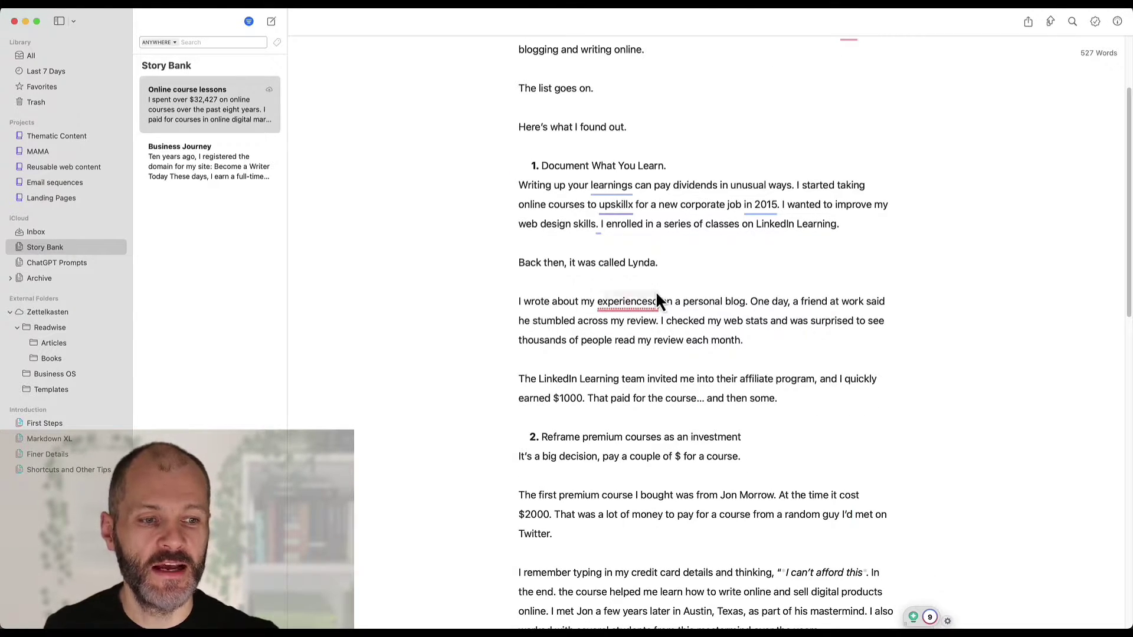
left_click(741, 301)
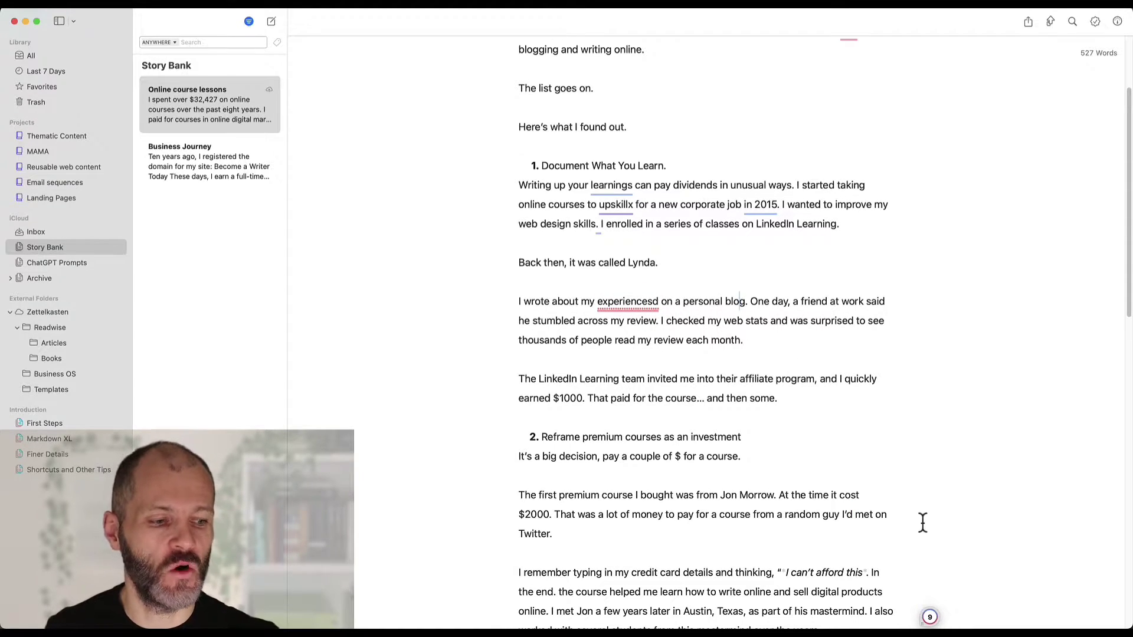
Open Grammarly's Settings from the Ulysses gear menu and view the Block List of excluded apps
left_click(930, 619)
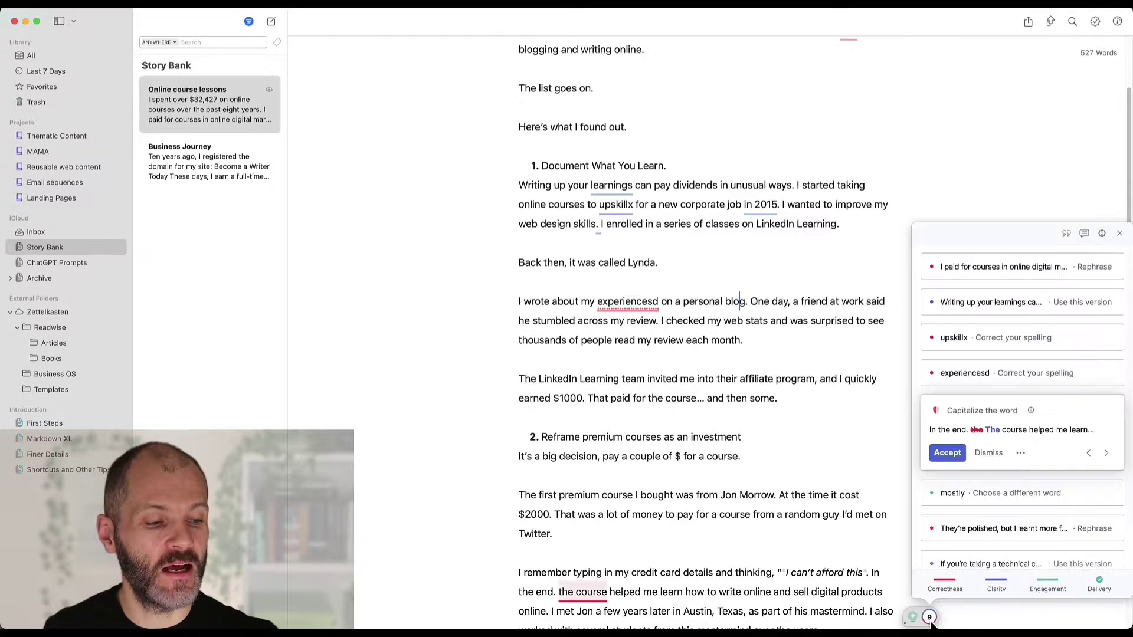
left_click(1109, 234)
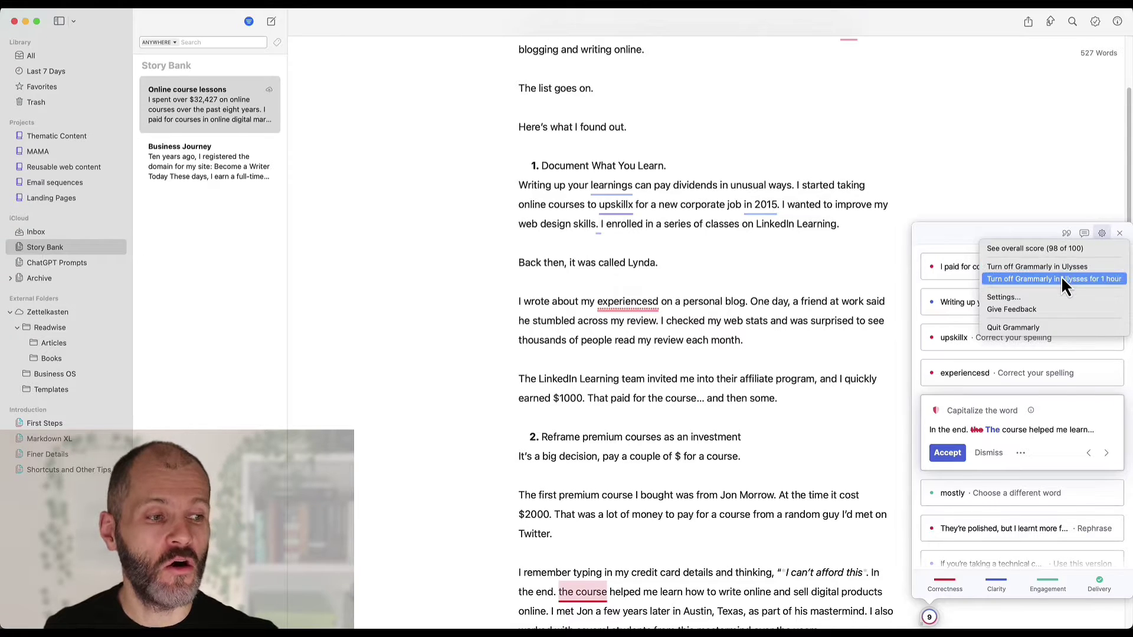
left_click(767, 293)
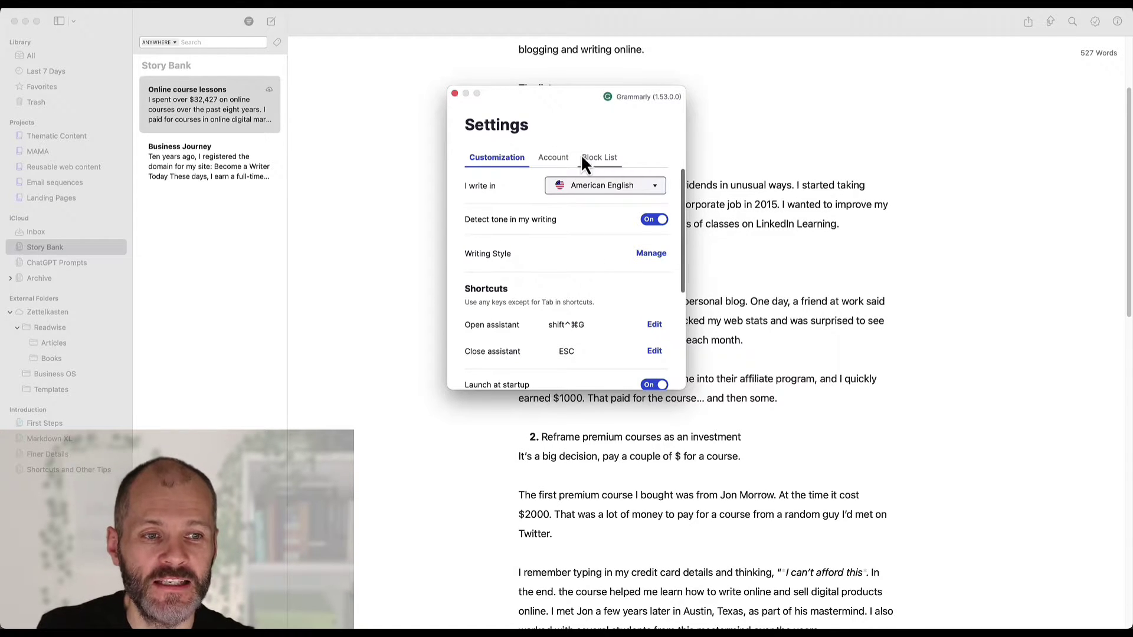
left_click(599, 158)
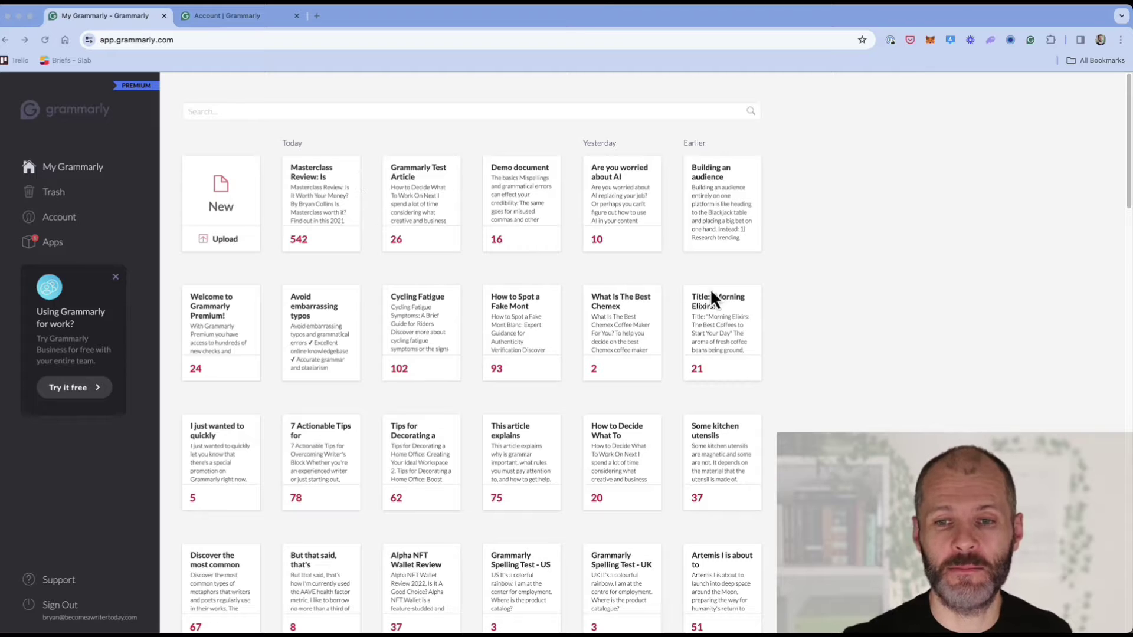
Switch to the Grammarly web app in Chrome
key("super+Tab")
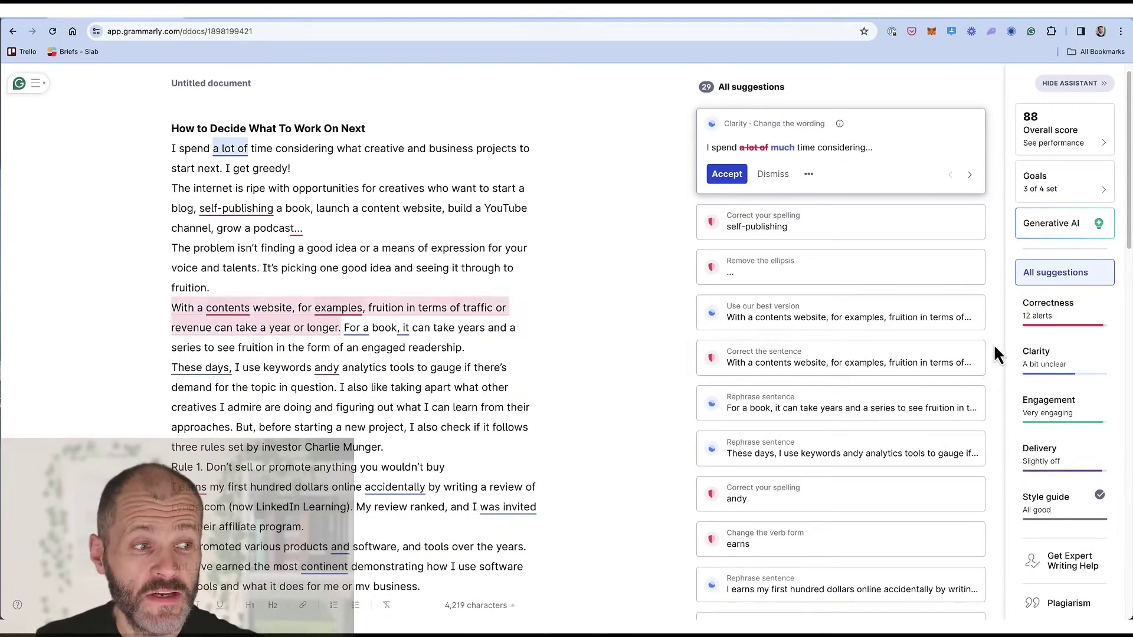
Open the Generative AI assistant, expand the full prompt list, then collapse it again
left_click(1082, 227)
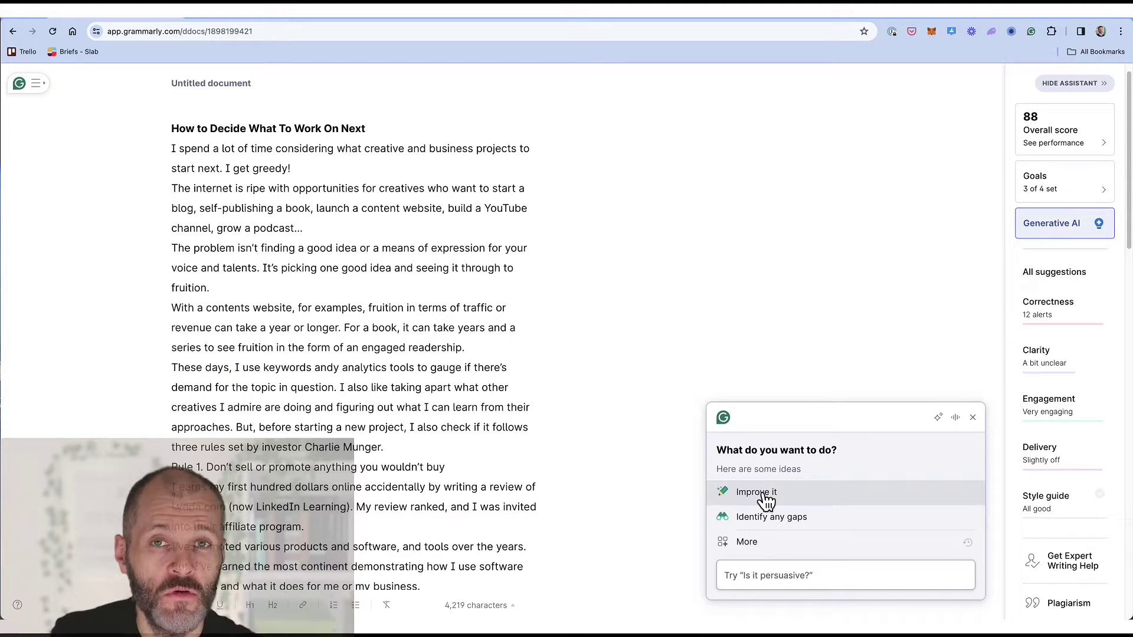
left_click(751, 543)
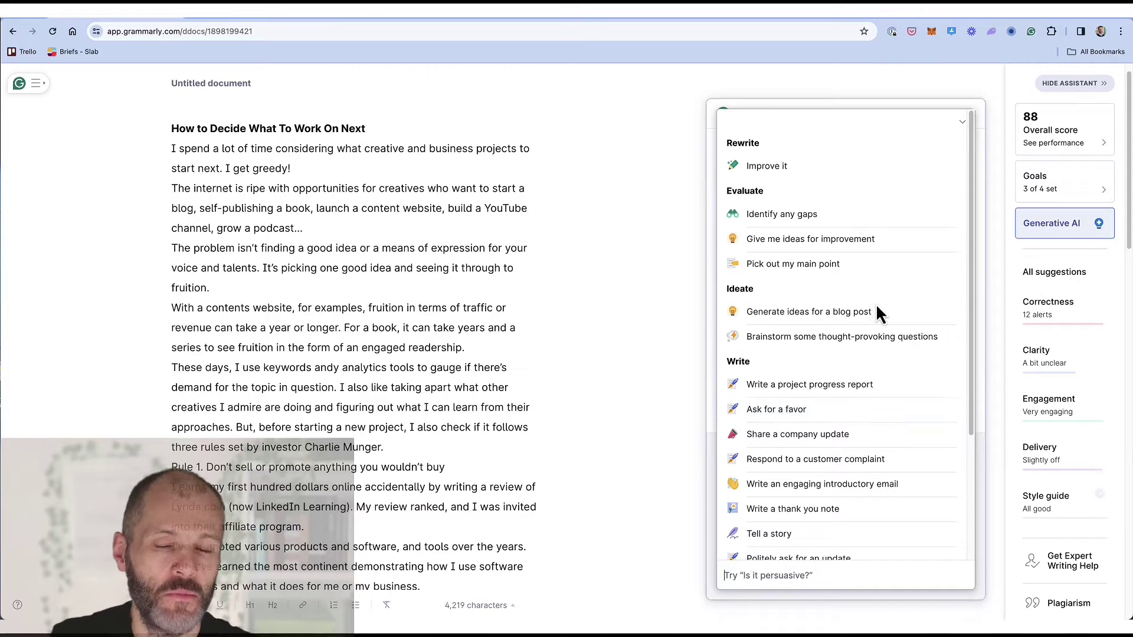
left_click(966, 124)
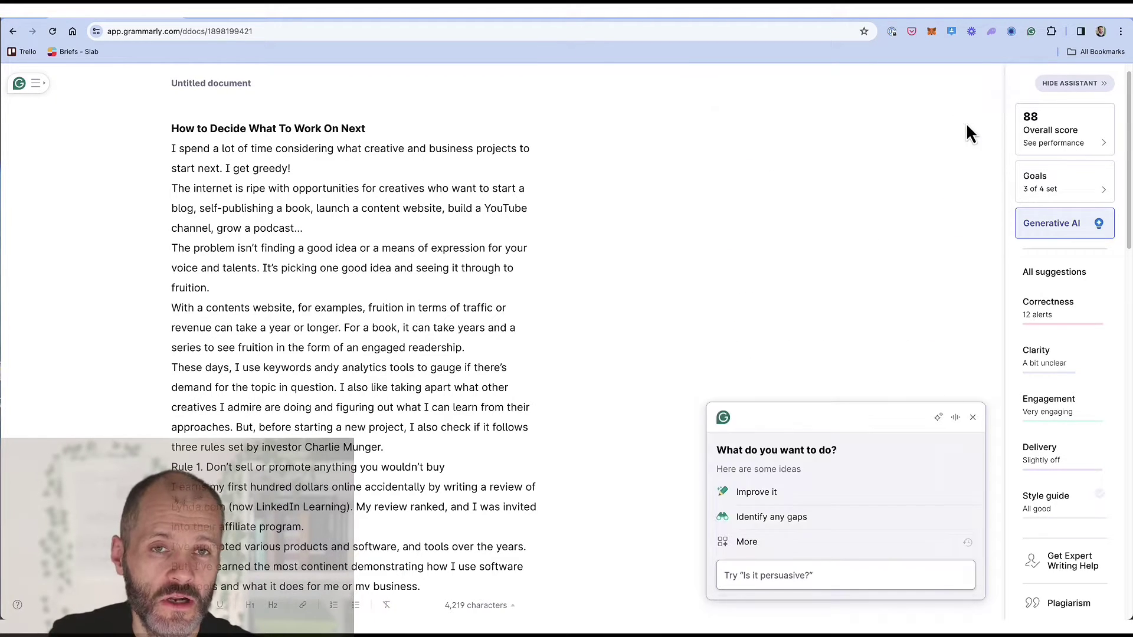
Select the first three paragraphs and generate improved and shortened AI rewrites of them
left_click(762, 497)
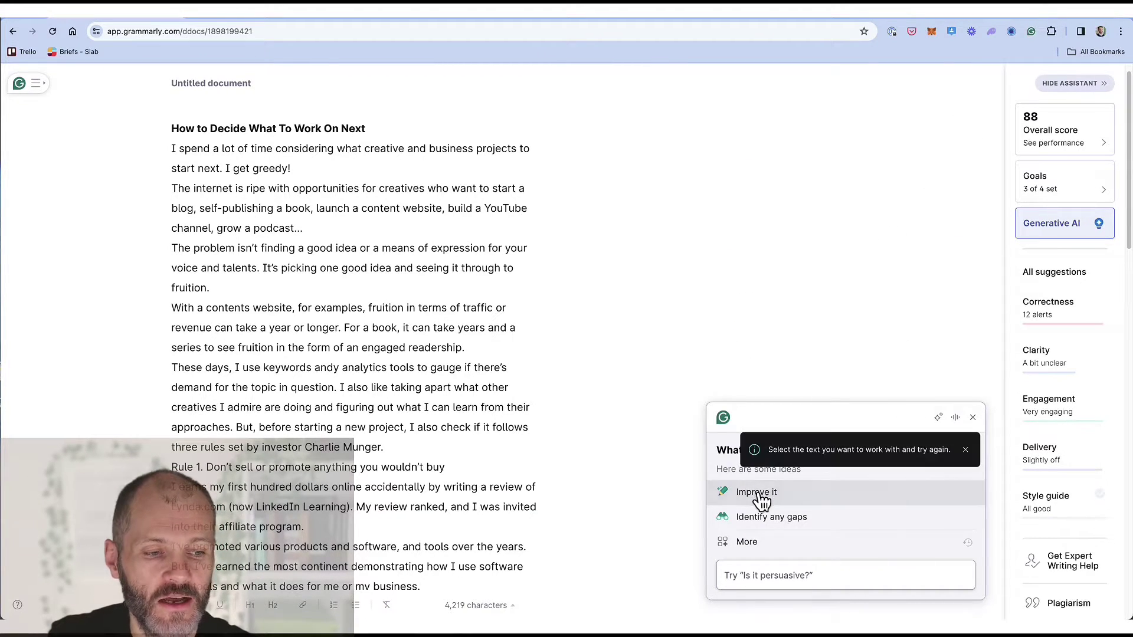
left_click_drag(171, 148, 212, 288)
left_click(758, 493)
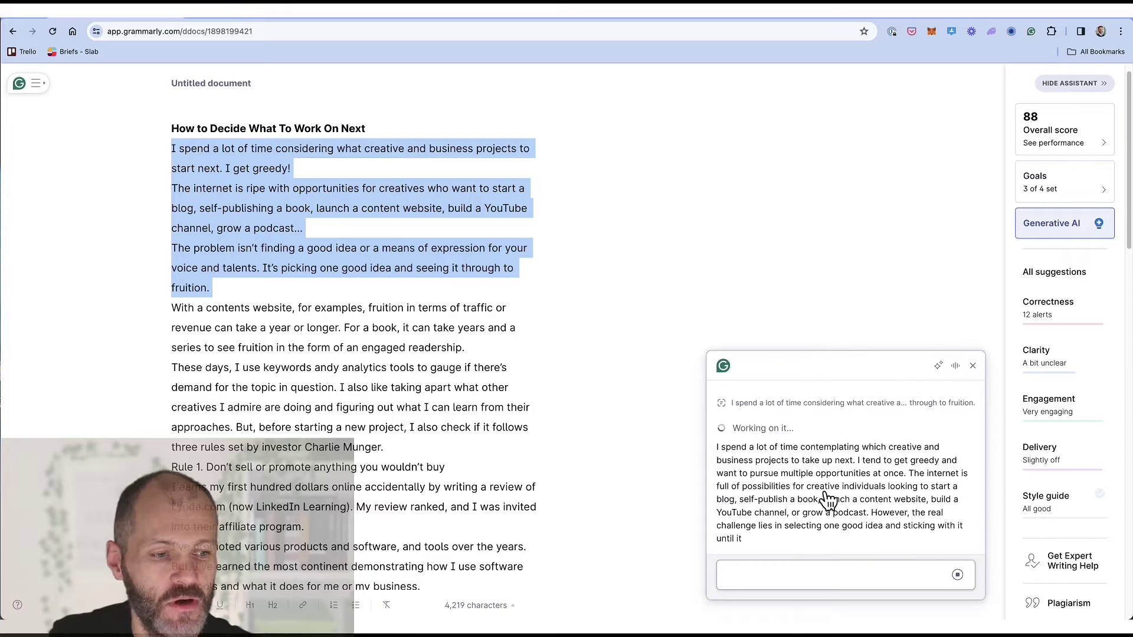
left_click_drag(712, 333, 875, 442)
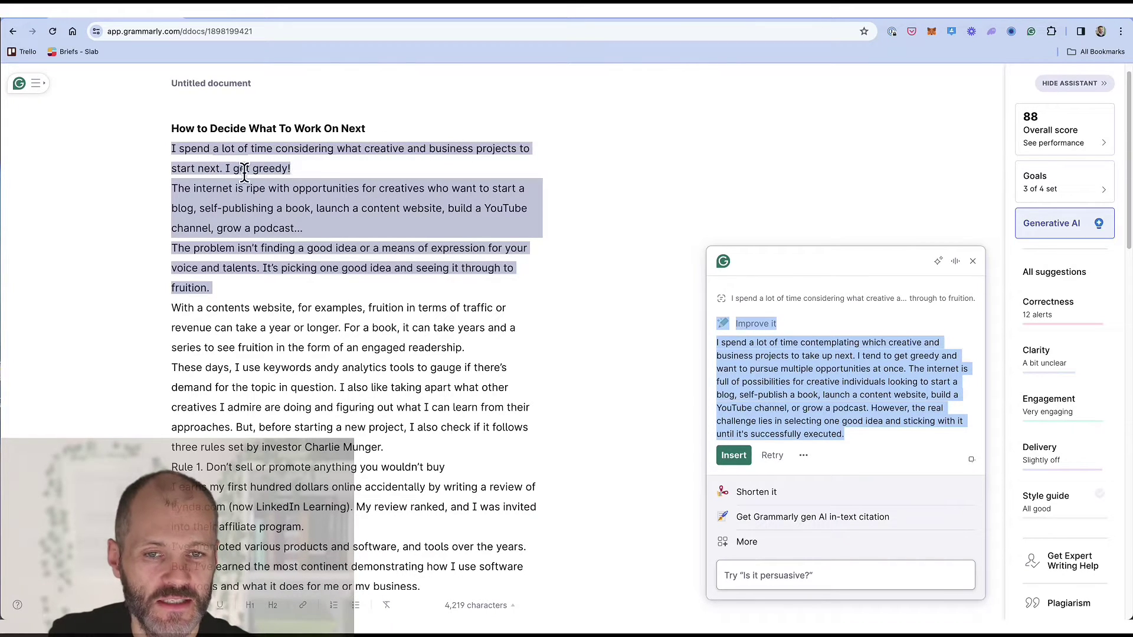
left_click(820, 342)
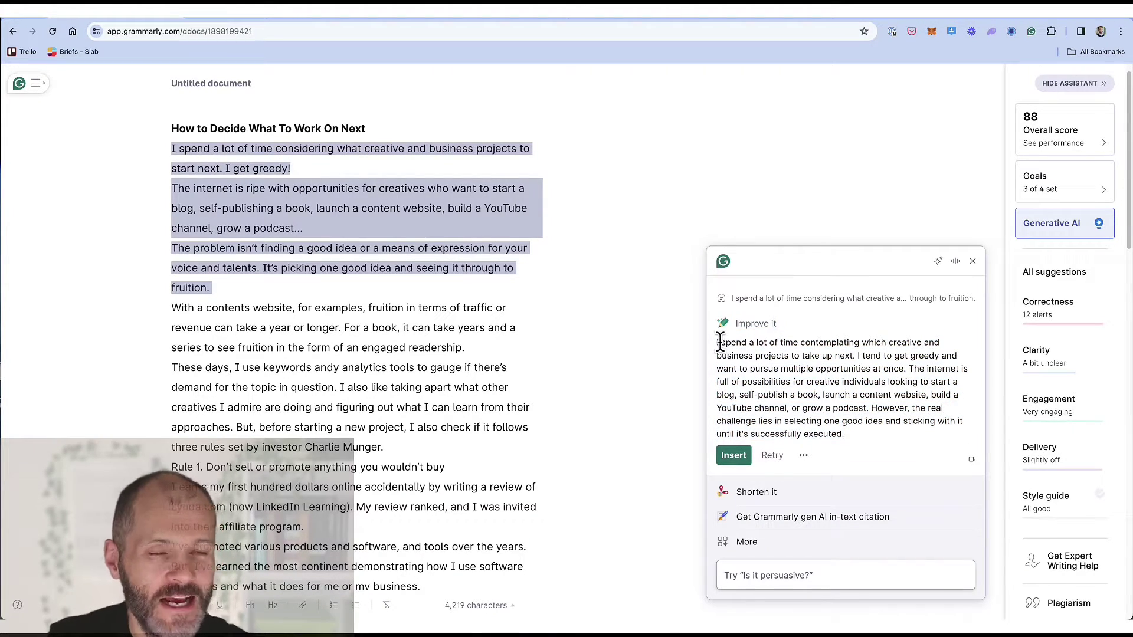
left_click_drag(718, 342, 865, 357)
left_click(865, 355)
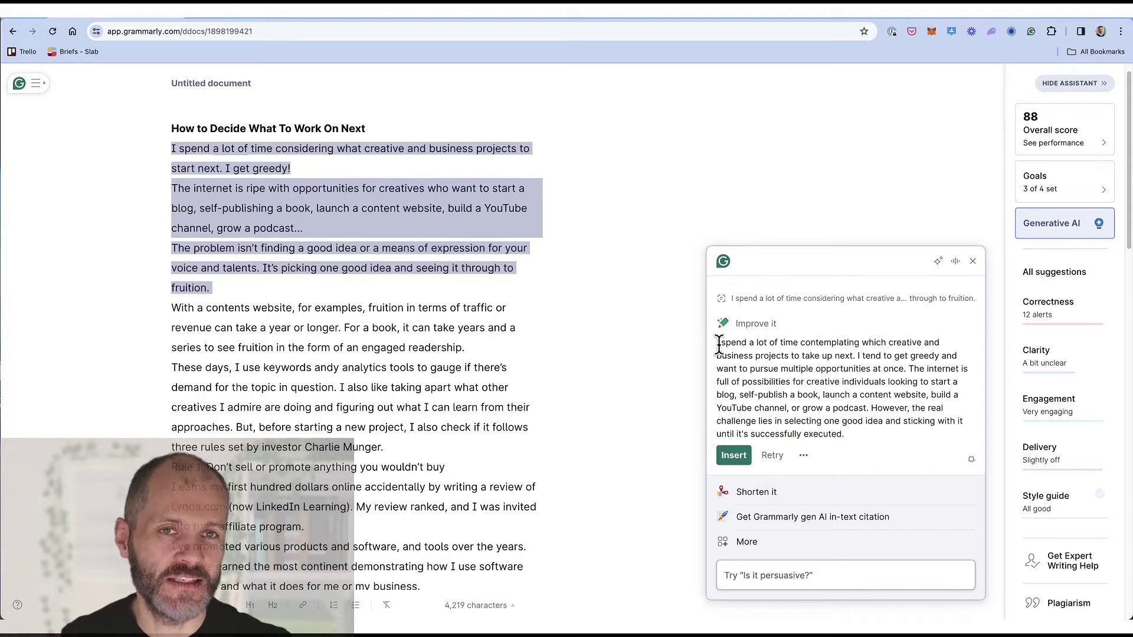
left_click(773, 499)
triple_click(787, 413)
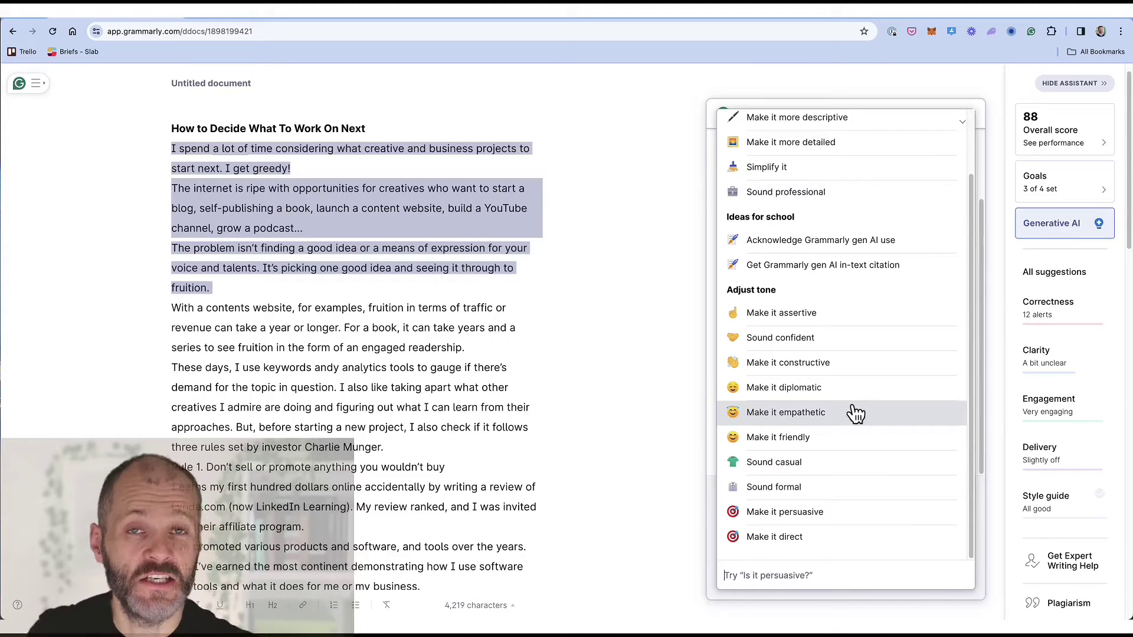
Generate assertive and inspirational rewrites of the paragraphs, then close the AI assistant
left_click(808, 326)
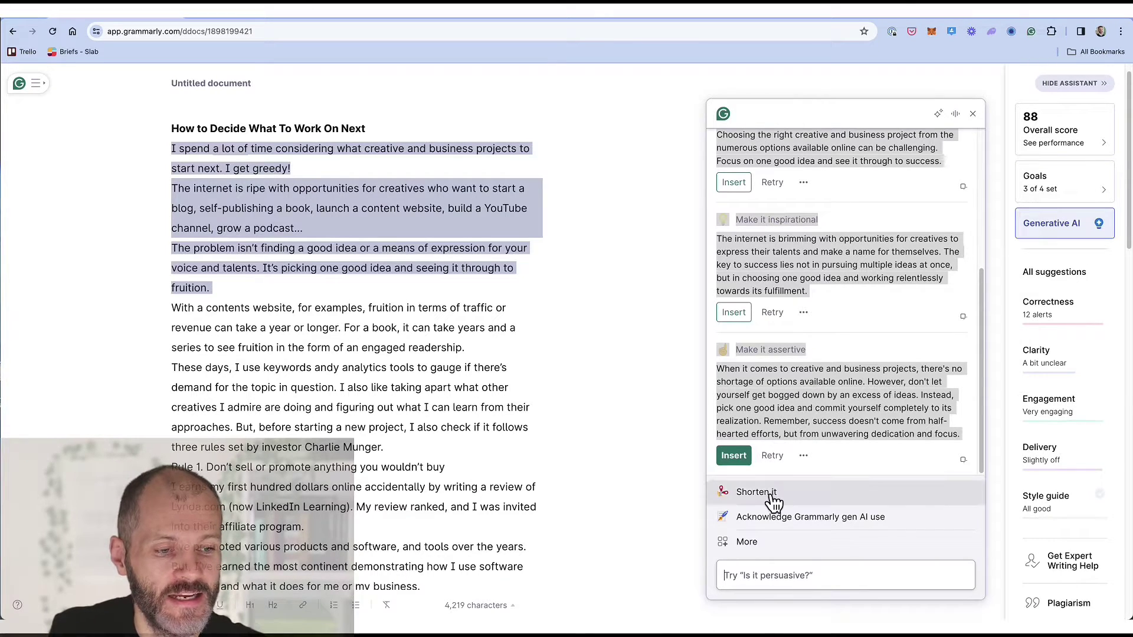
left_click(764, 542)
scroll(796, 475, "down", 2)
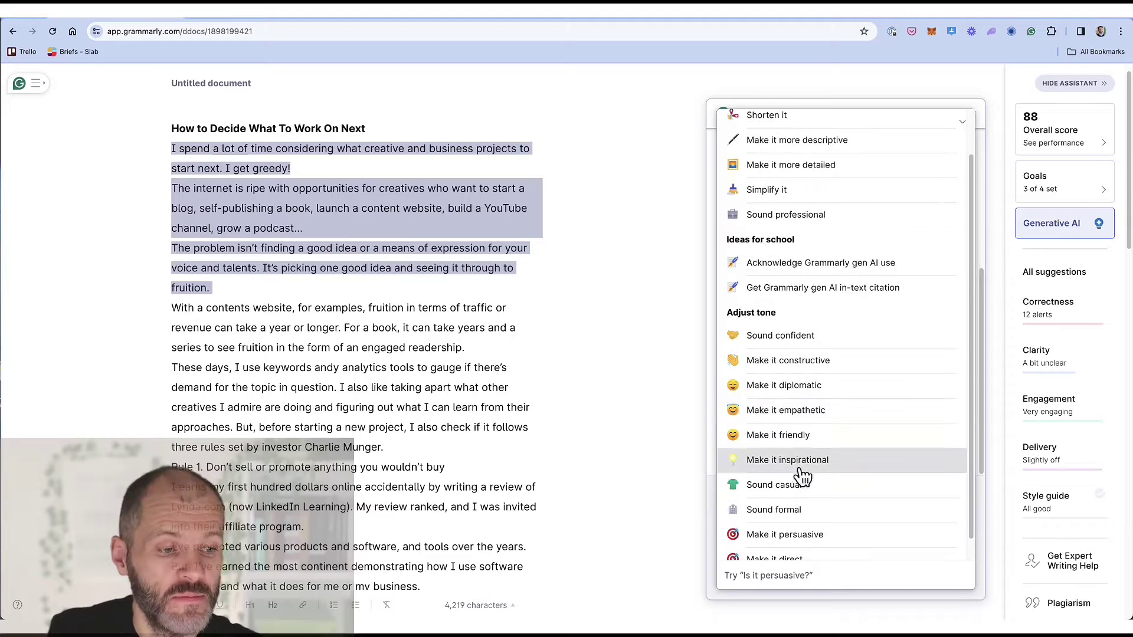
left_click(821, 463)
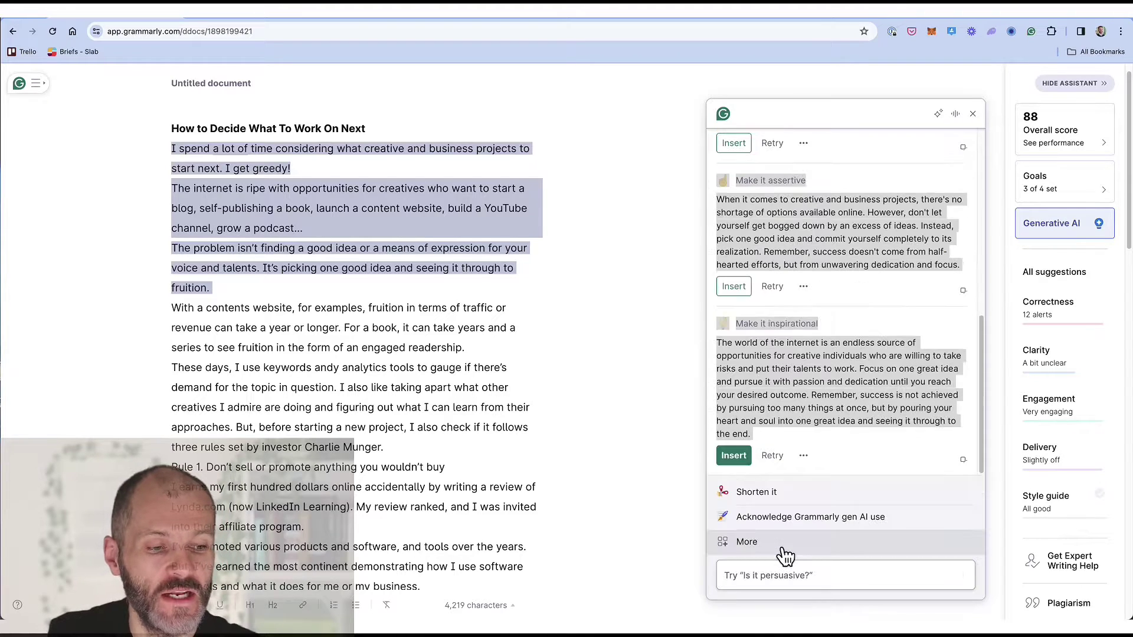
left_click(761, 546)
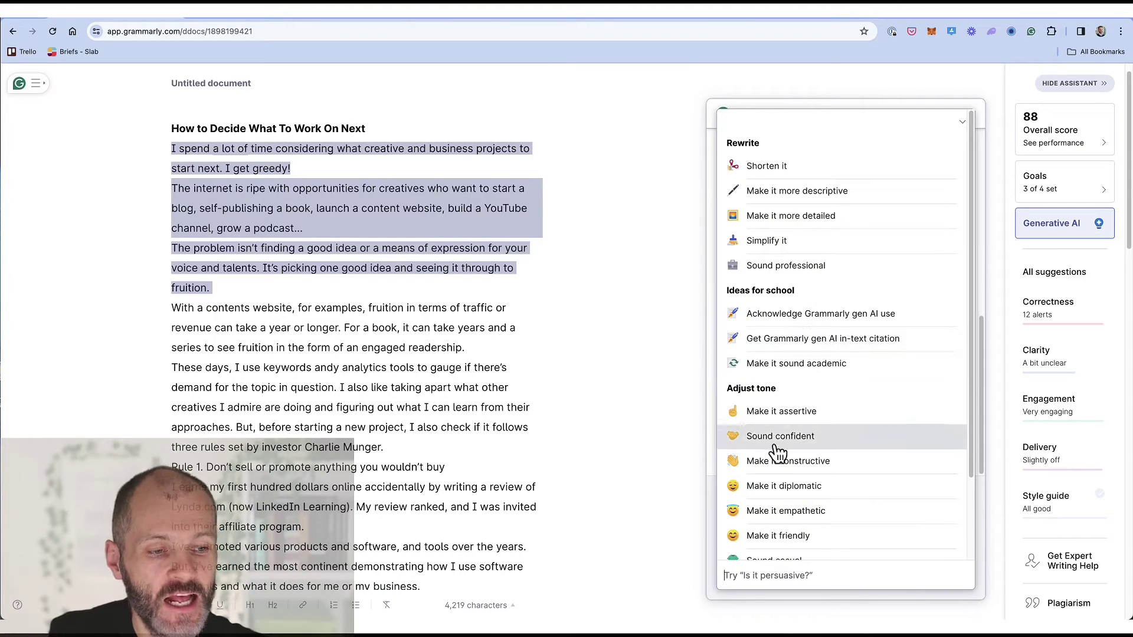
scroll(797, 457, "down", 3)
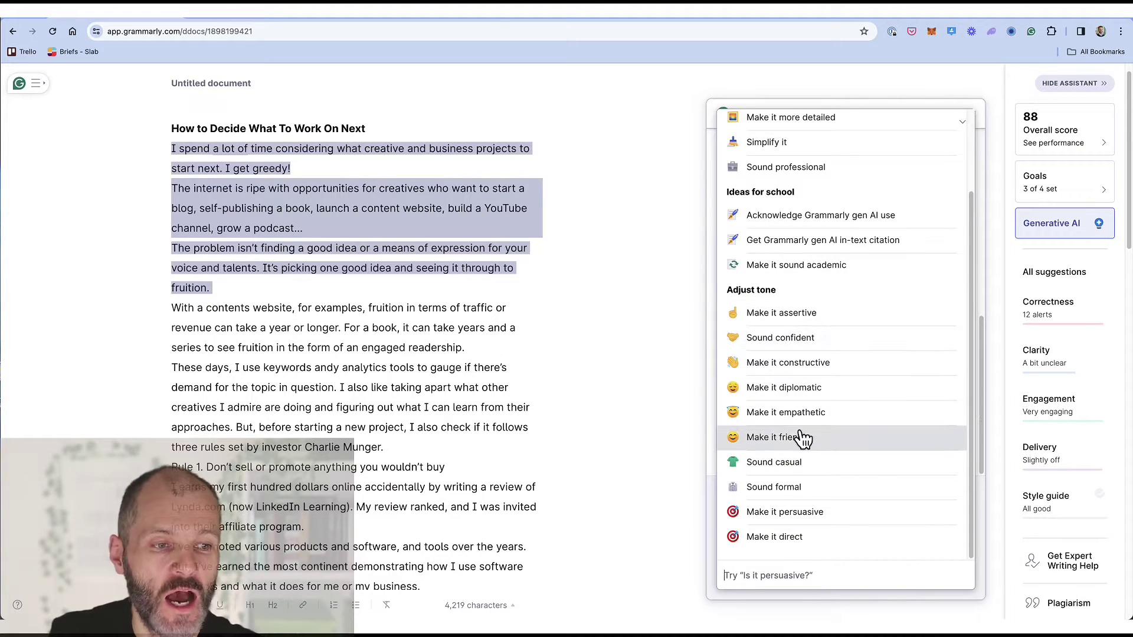
left_click(455, 506)
scroll(454, 505, "down", 10)
key("super+Down")
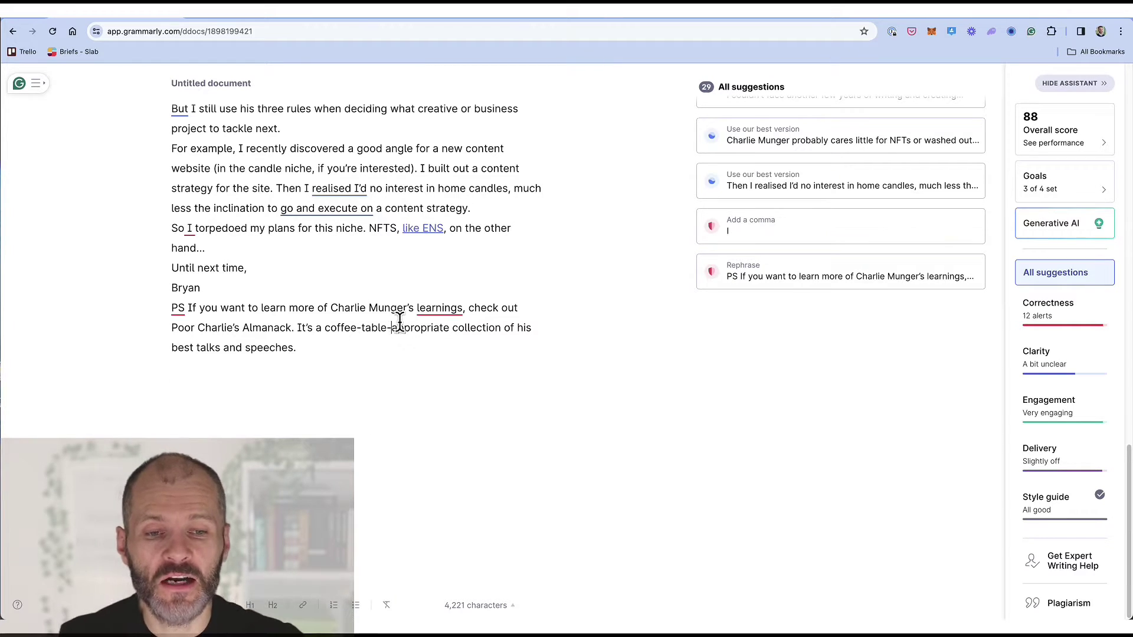
Insert an AI-written three-sentence Charlie Munger biography on the empty line below the PS
left_click_drag(406, 304, 336, 311)
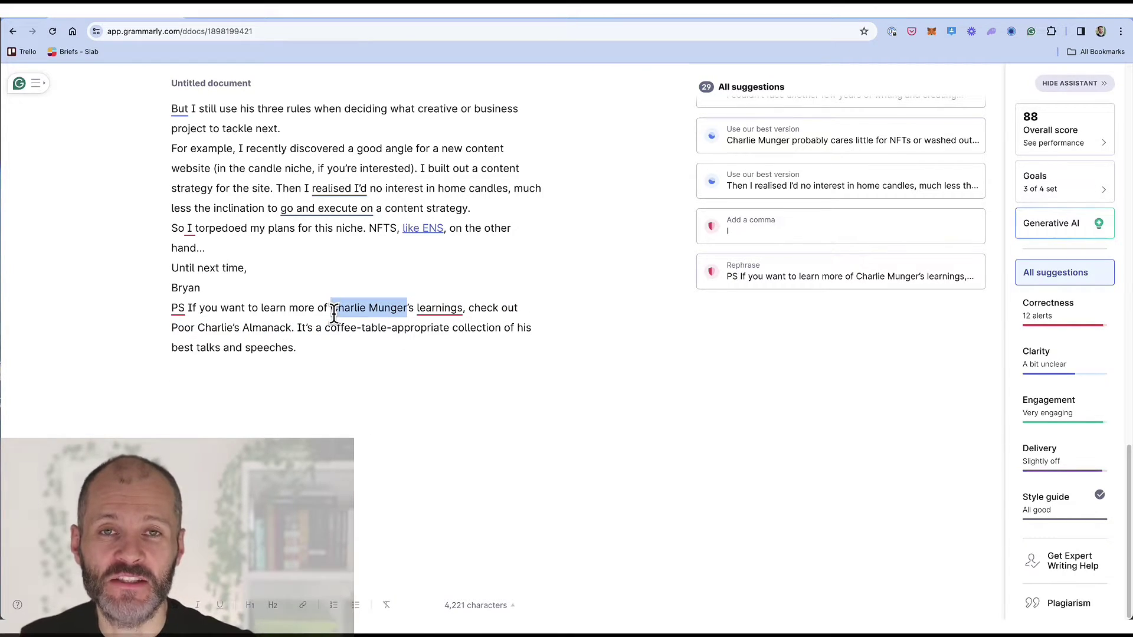
left_click(253, 385)
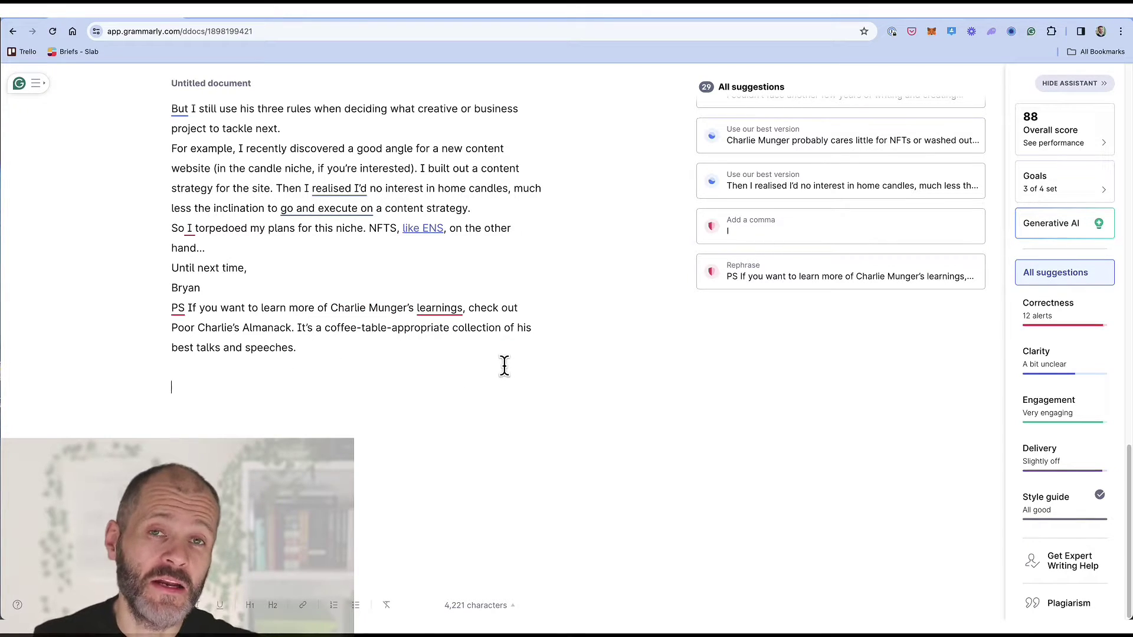
left_click(1062, 230)
left_click(788, 576)
type("Give me a 3 sentence biography of Charlie Munger")
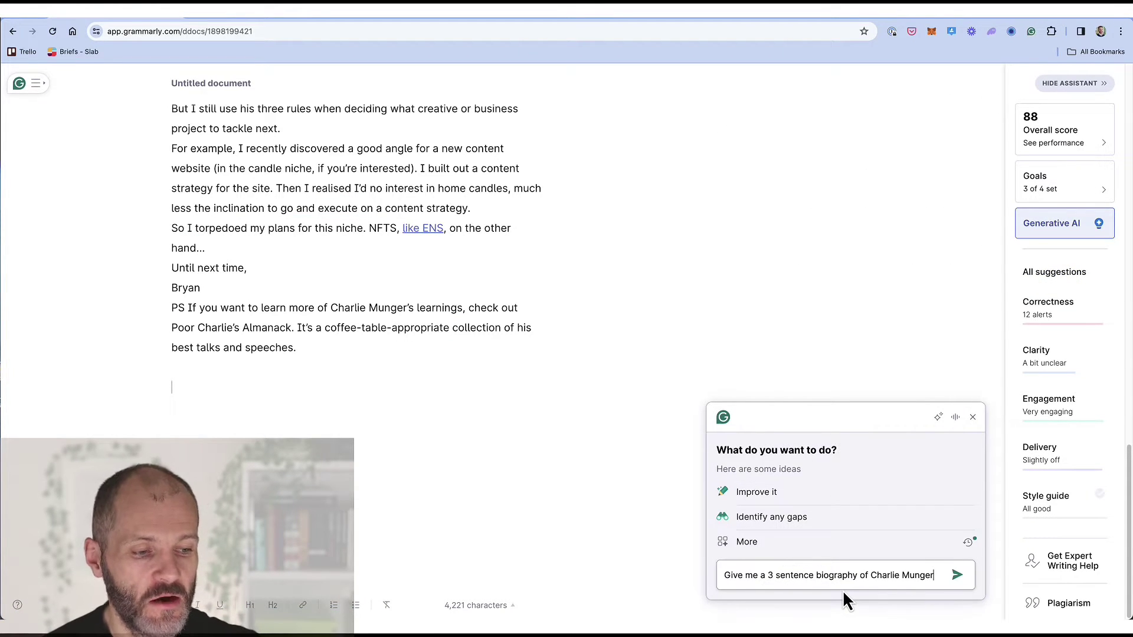
key("Return")
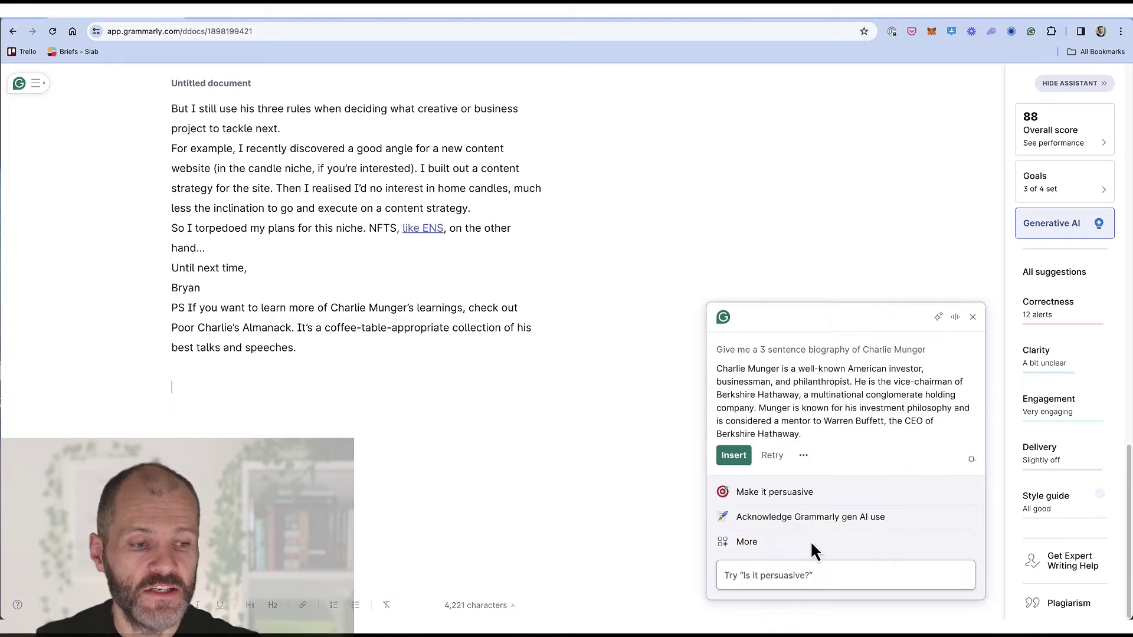
left_click(734, 457)
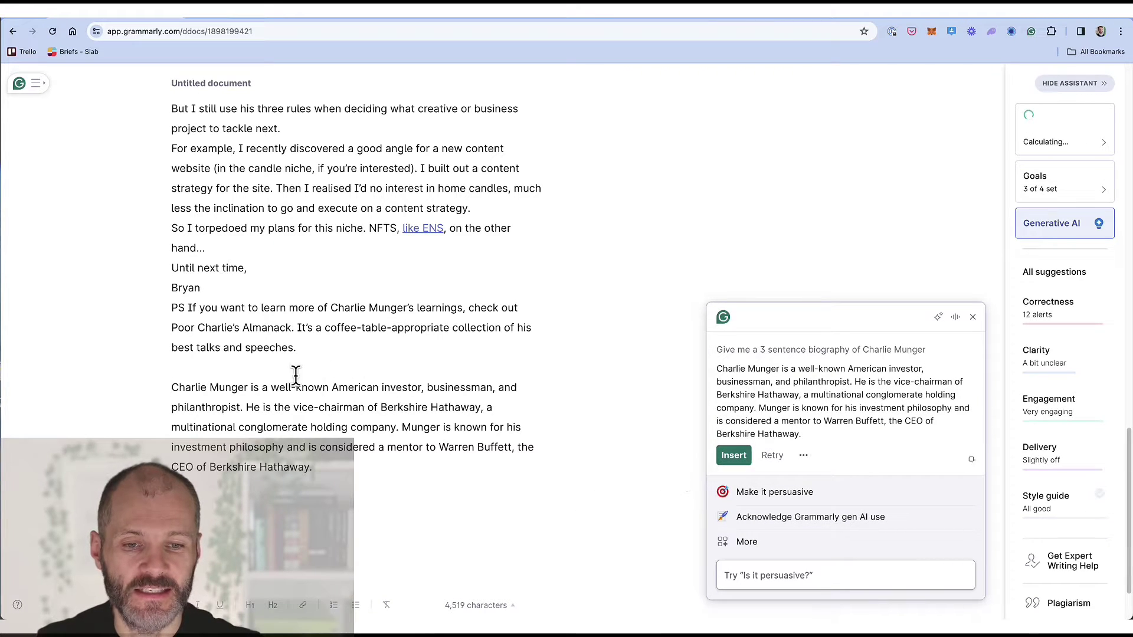
left_click_drag(171, 369, 343, 490)
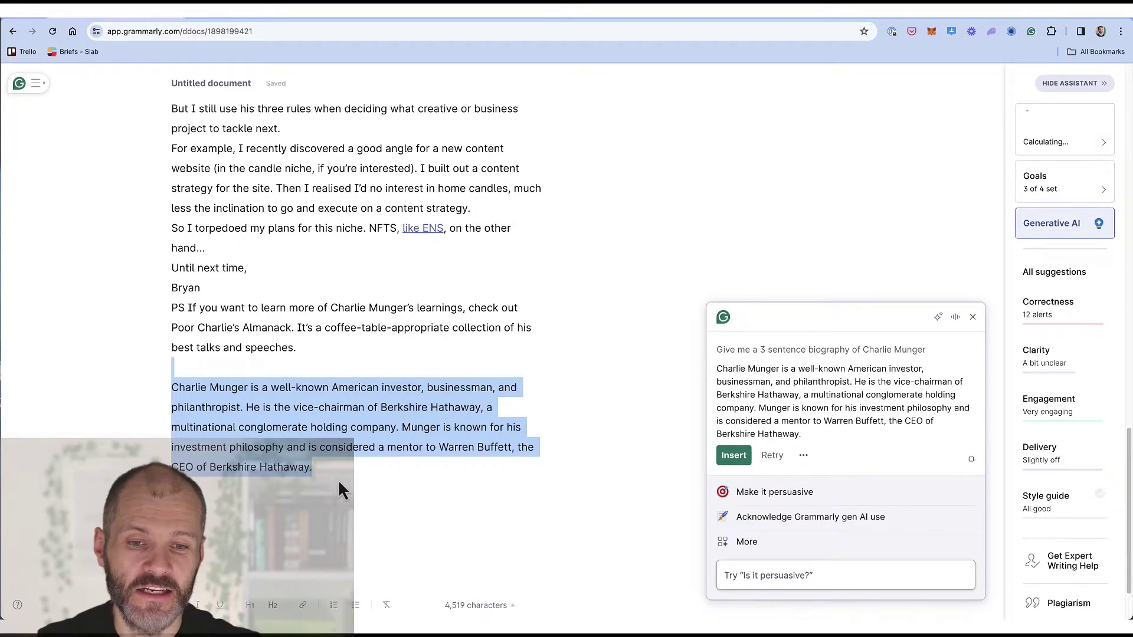
left_click(772, 565)
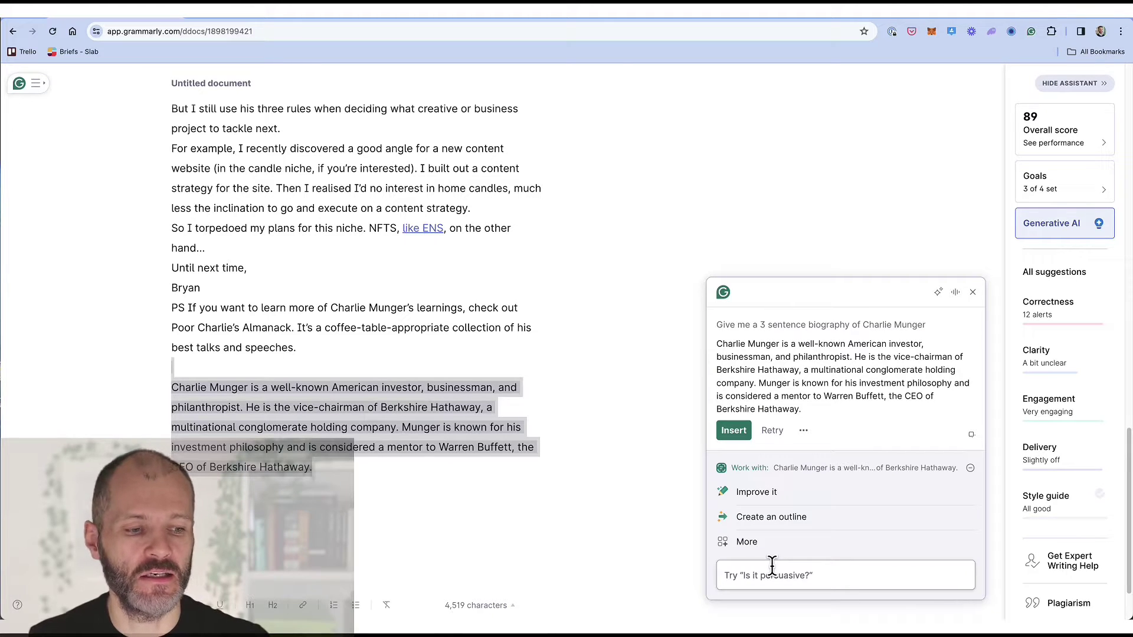
Ask the assistant for ten Charlie Munger blog headlines, then request an article outline
type("suggest 10 blog post headlines for this article")
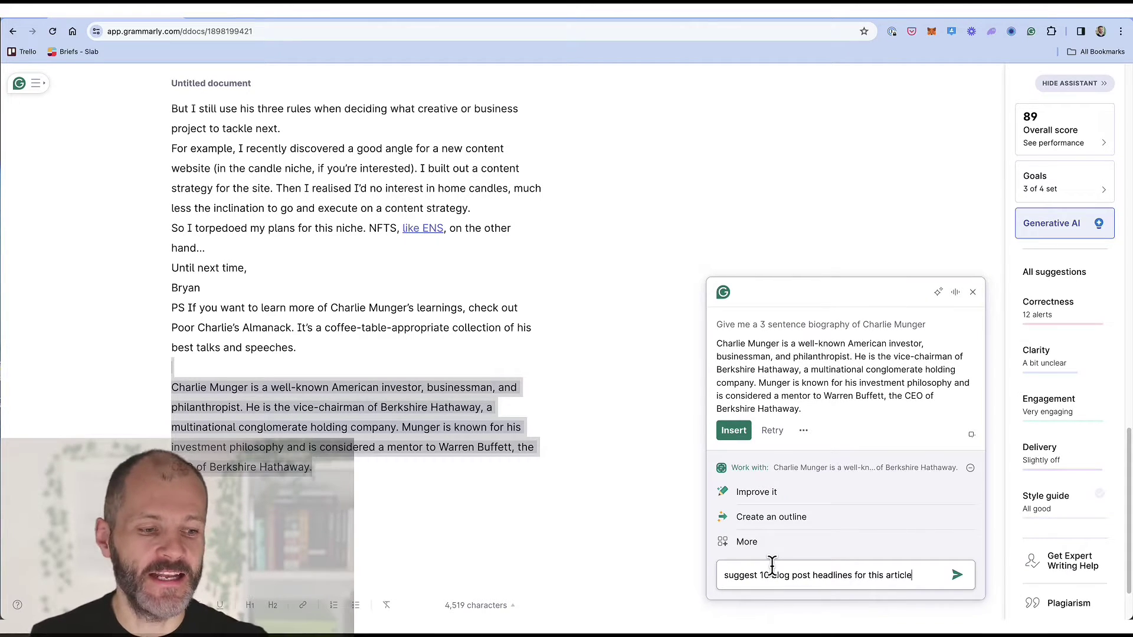
key("Return")
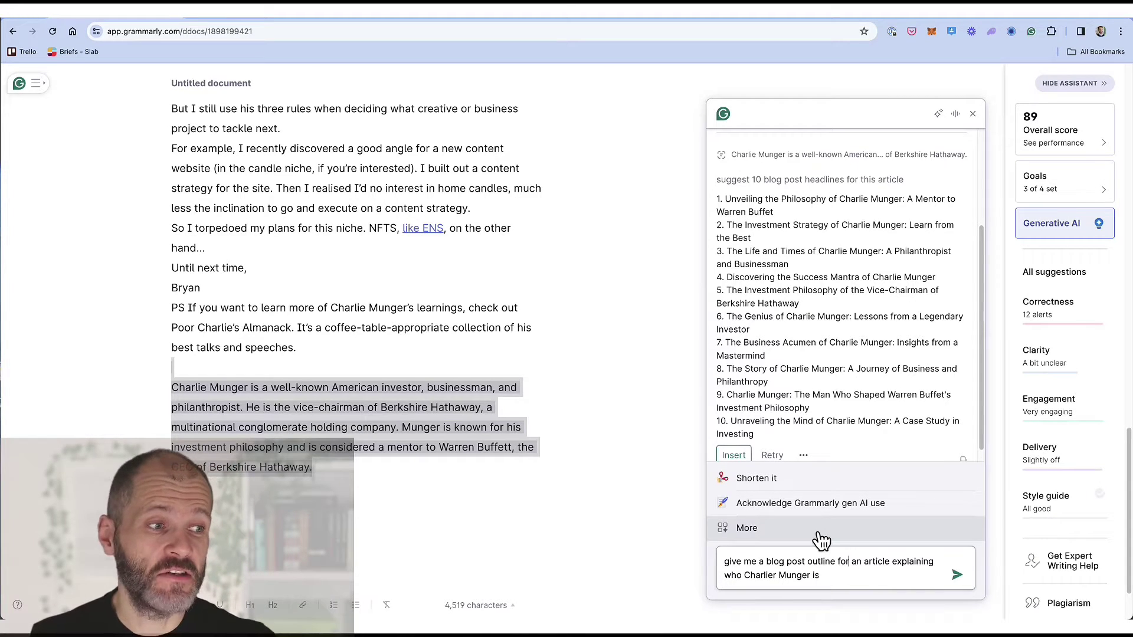
triple_click(810, 570)
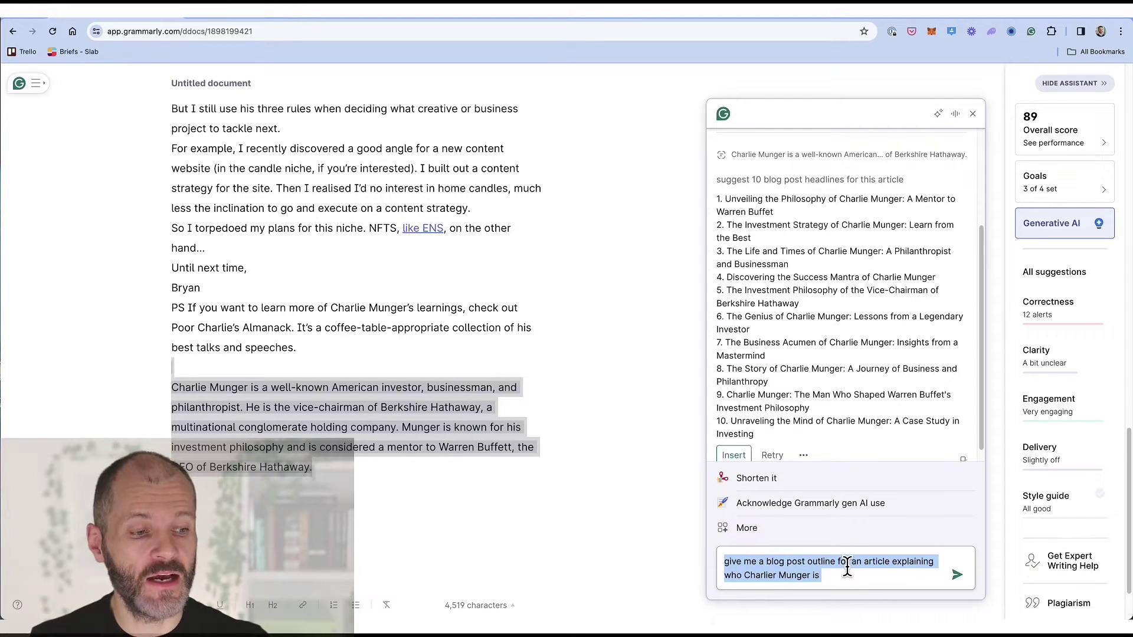
key("Return")
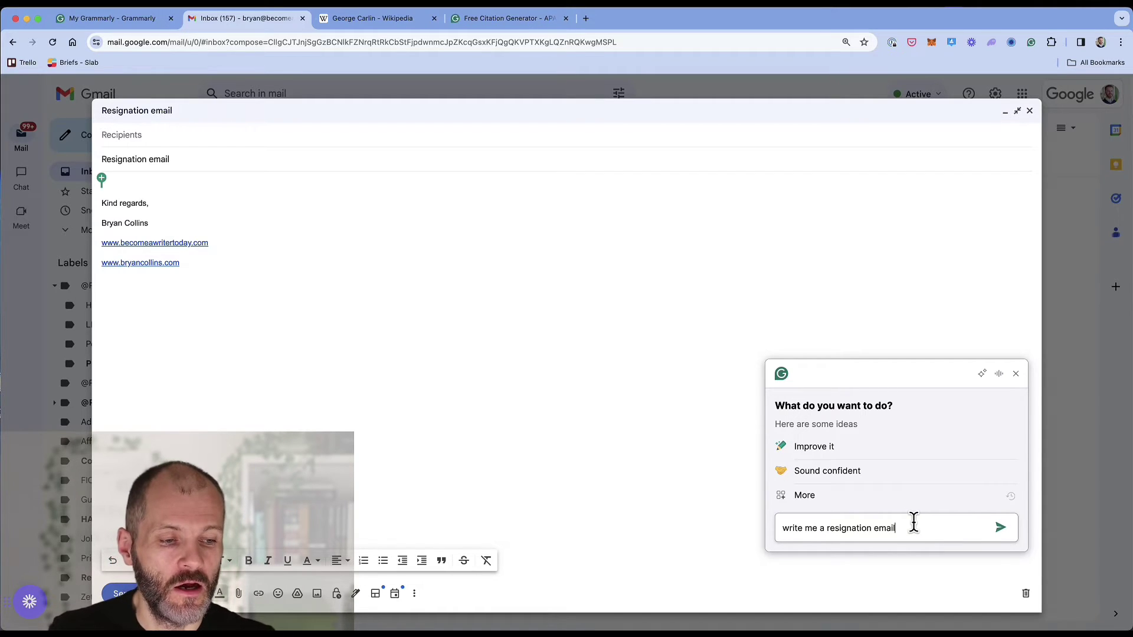
Generate a resignation email with the AI and insert it into the Gmail draft body
key("Return")
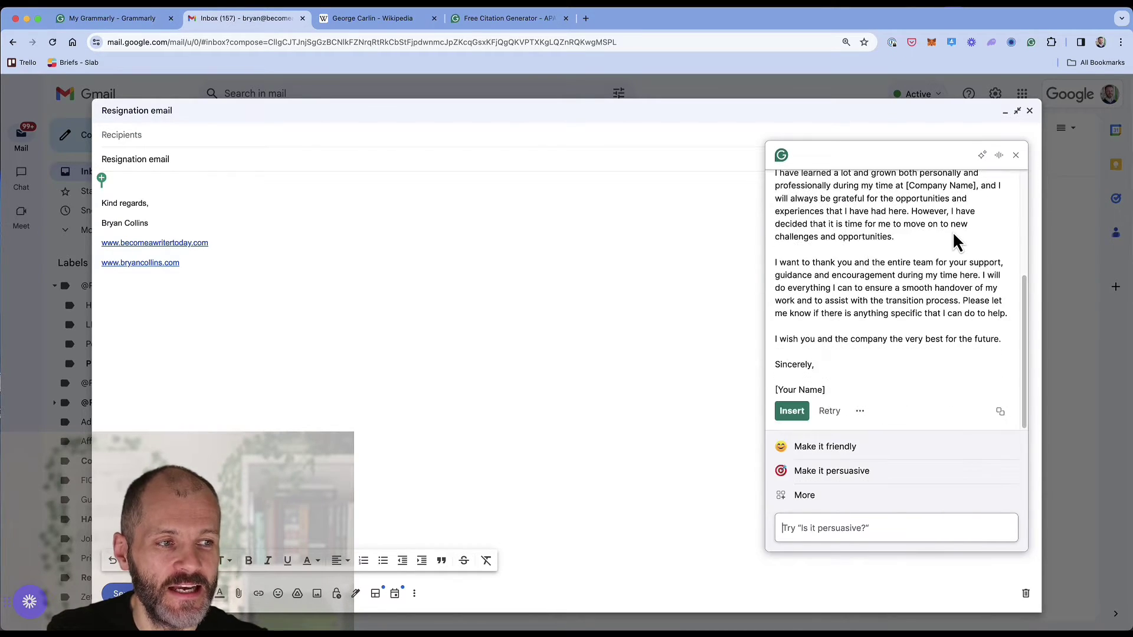
left_click(790, 416)
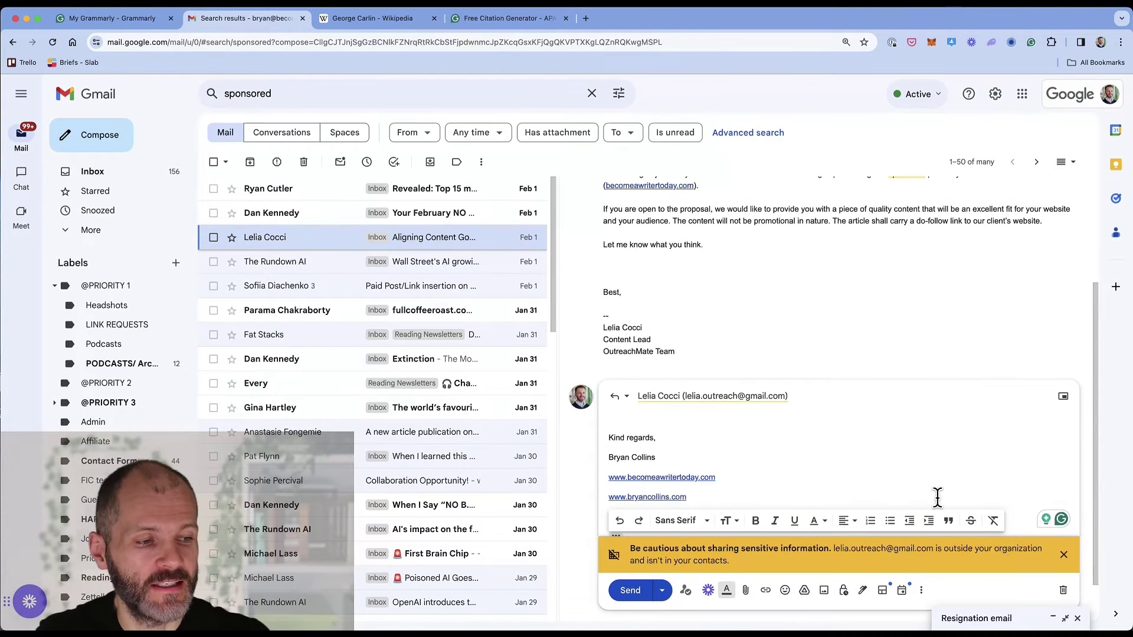
Insert Grammarly's AI-drafted polite decline into the sponsored-post reply, then close the panel
left_click(1054, 521)
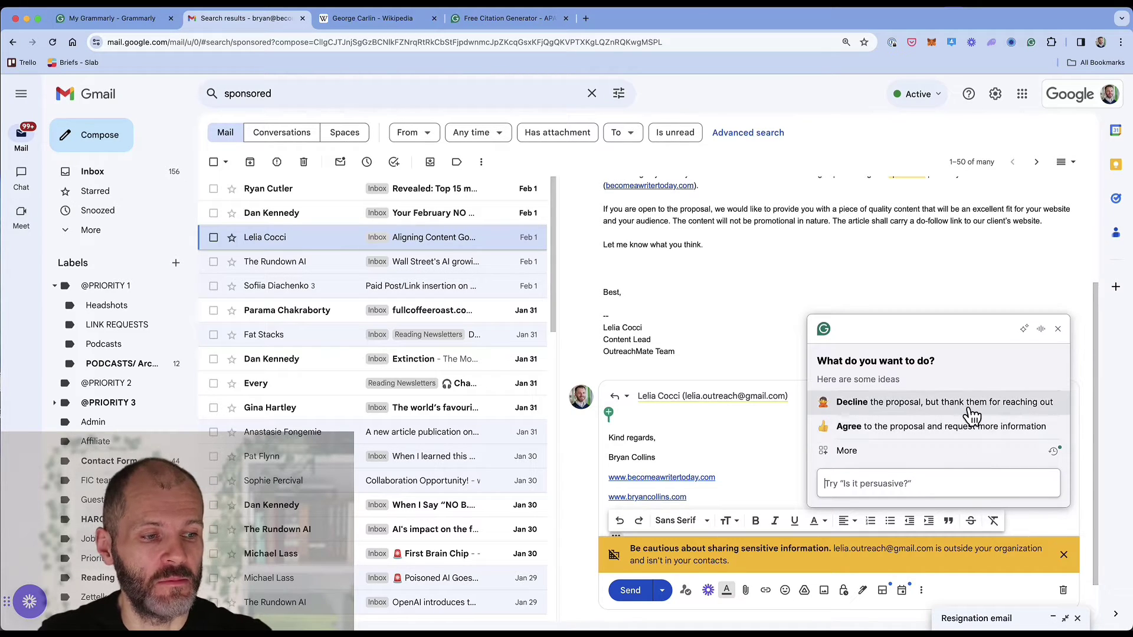
left_click(971, 411)
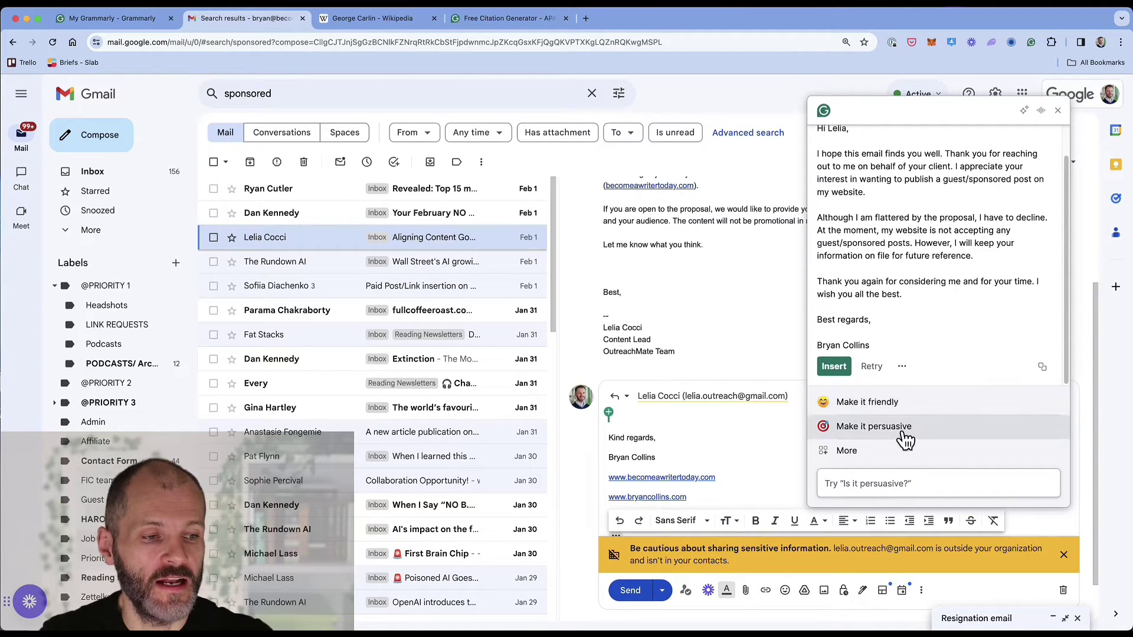
left_click(839, 370)
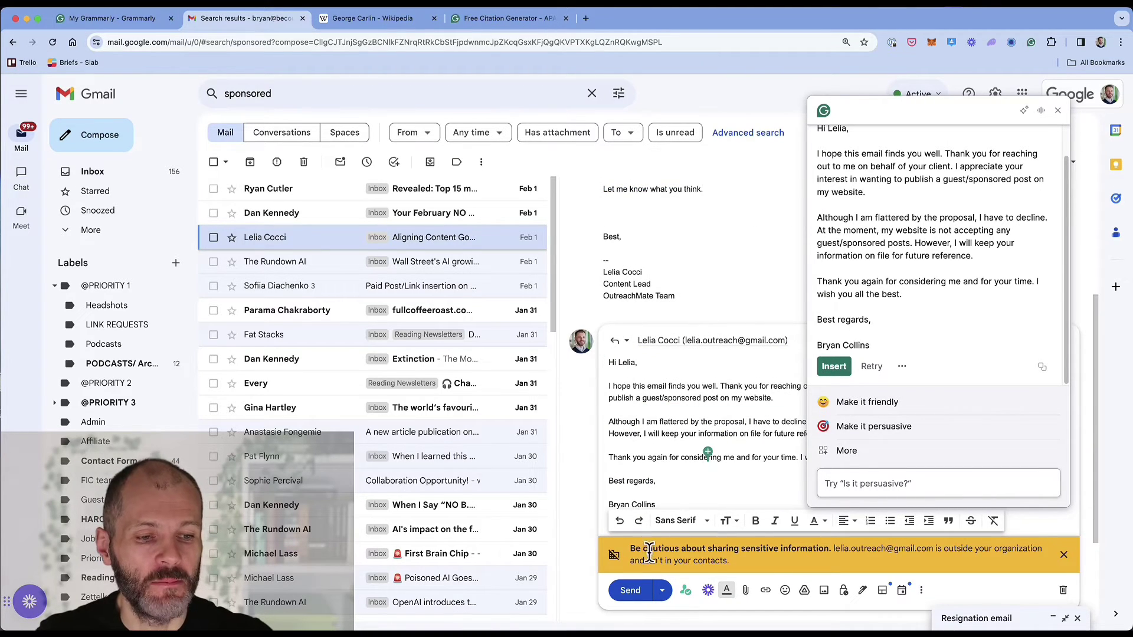
left_click(1057, 111)
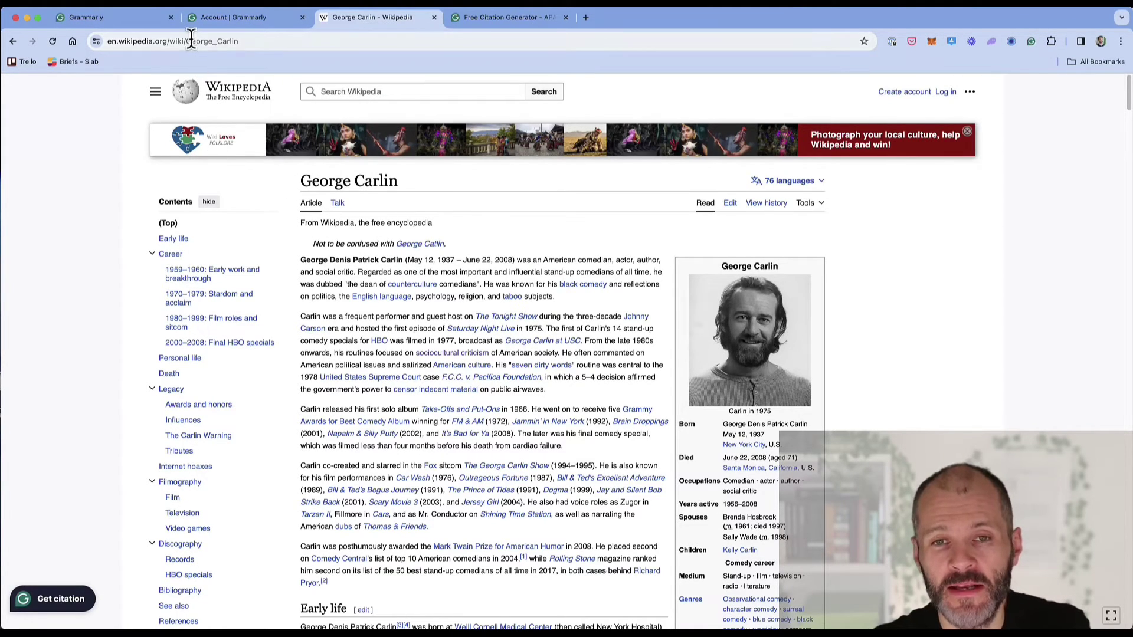
Copy the George Carlin article's APA citation and paste it at the end of the Story Bank document
left_click(61, 600)
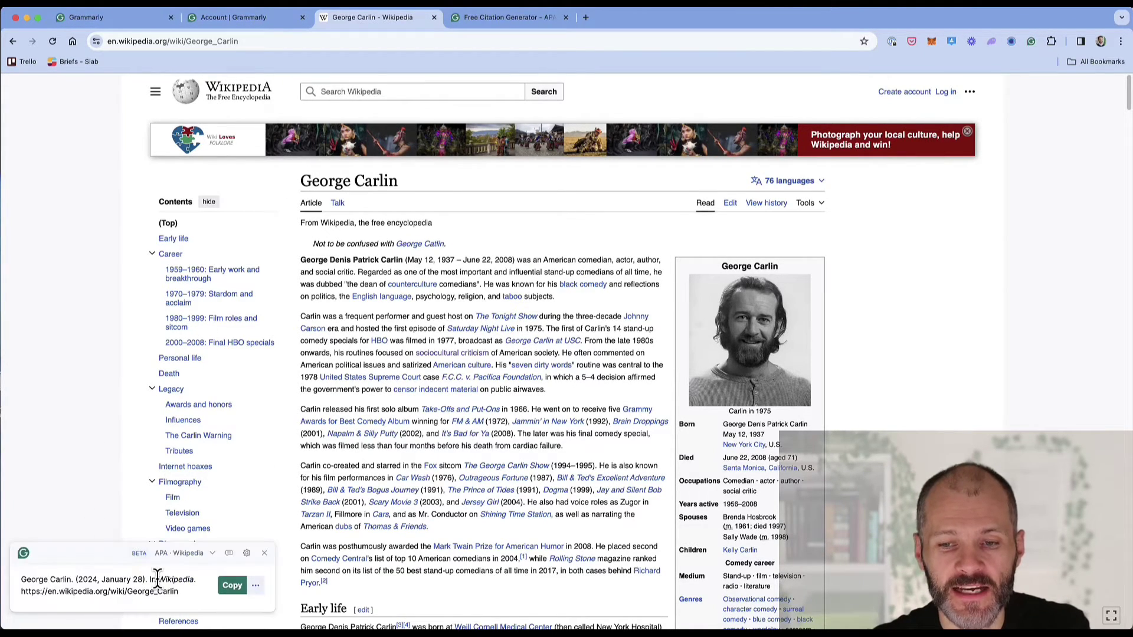
left_click(232, 586)
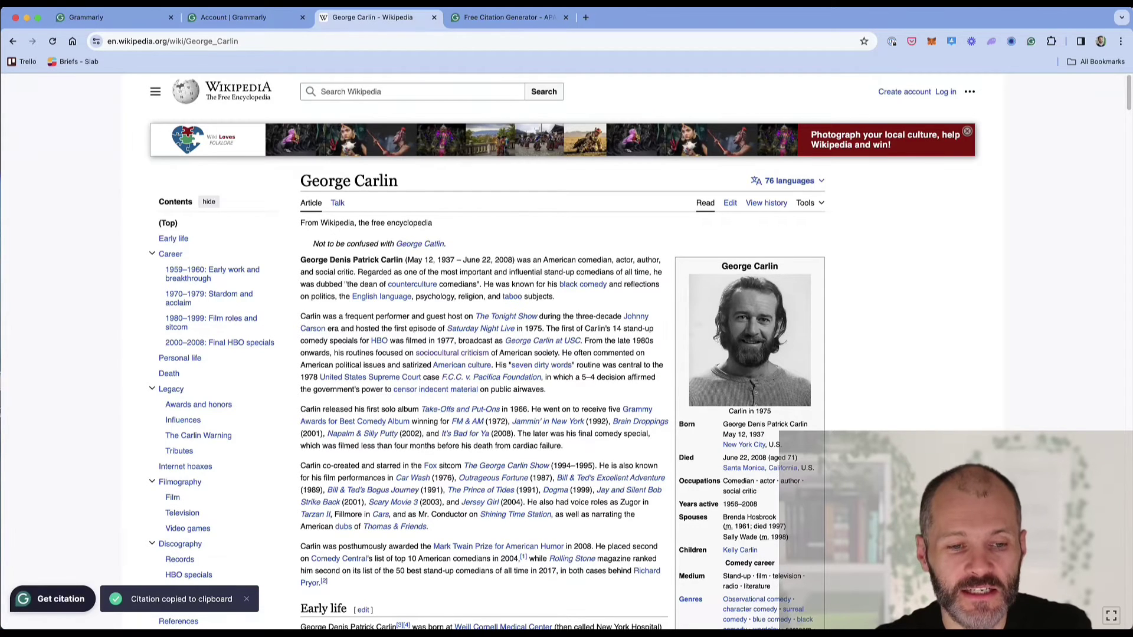
key("super+Tab")
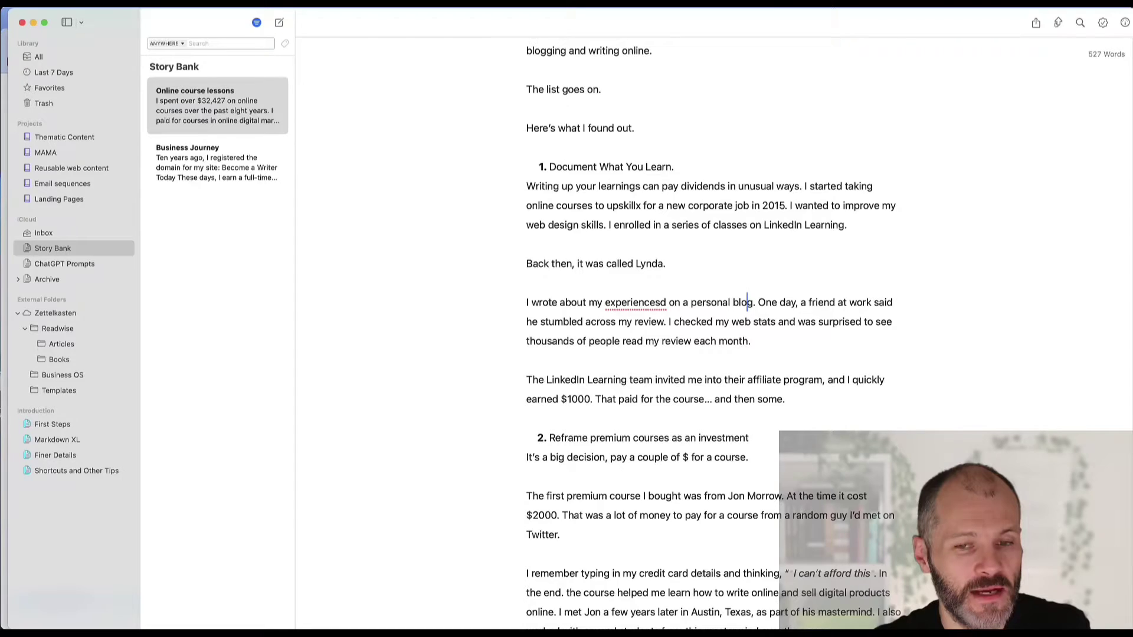
scroll(634, 513, "down", 15)
key("super+v")
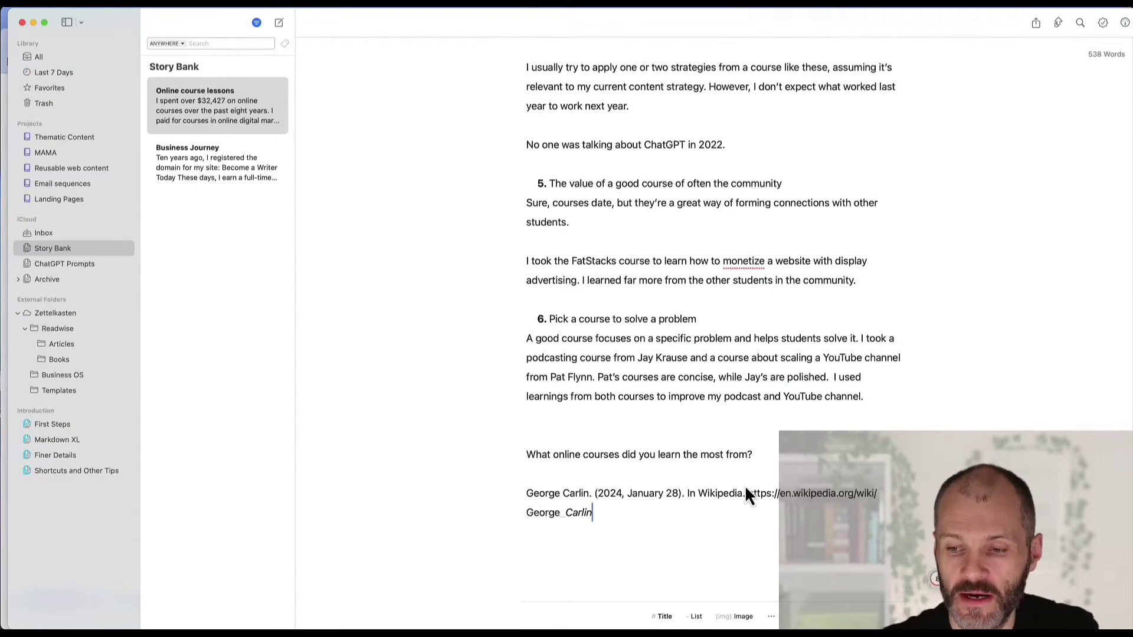
key("super+Tab")
scroll(561, 354, "down", 20)
Reopen the George Carlin citation, check the APA style list, then switch to Grammarly's Free Citation Generator
left_click(69, 598)
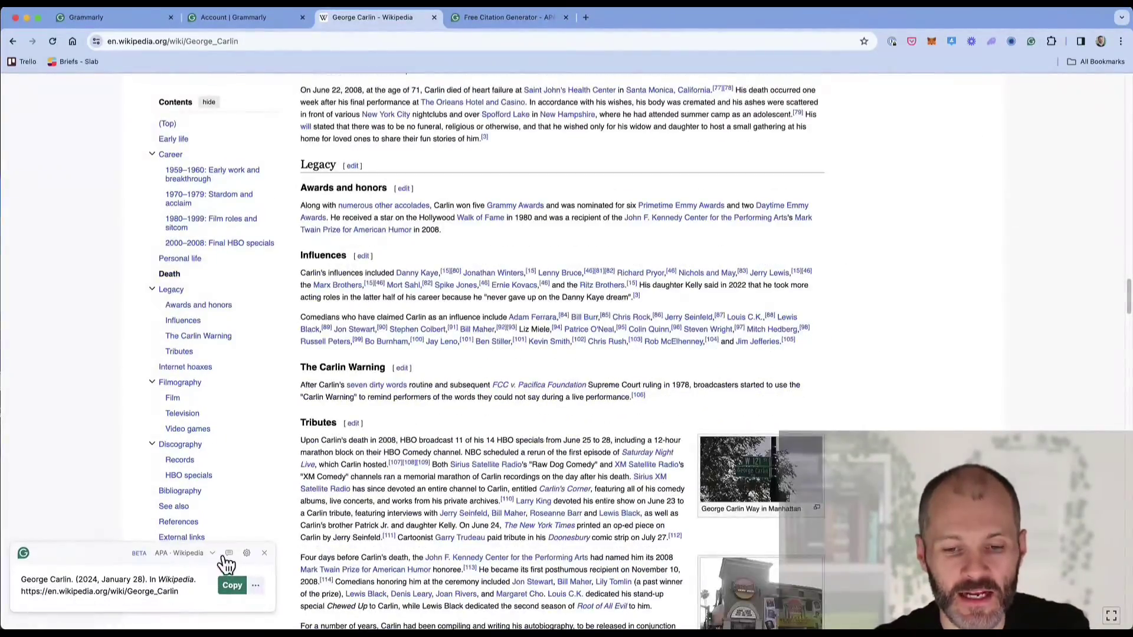
left_click(183, 553)
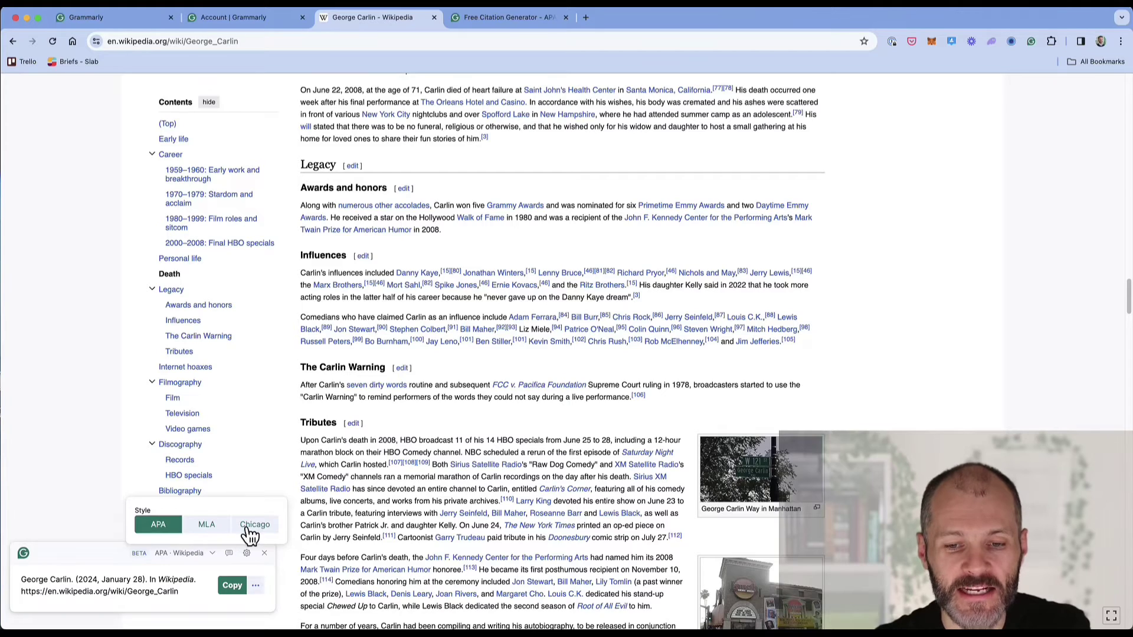
left_click(260, 547)
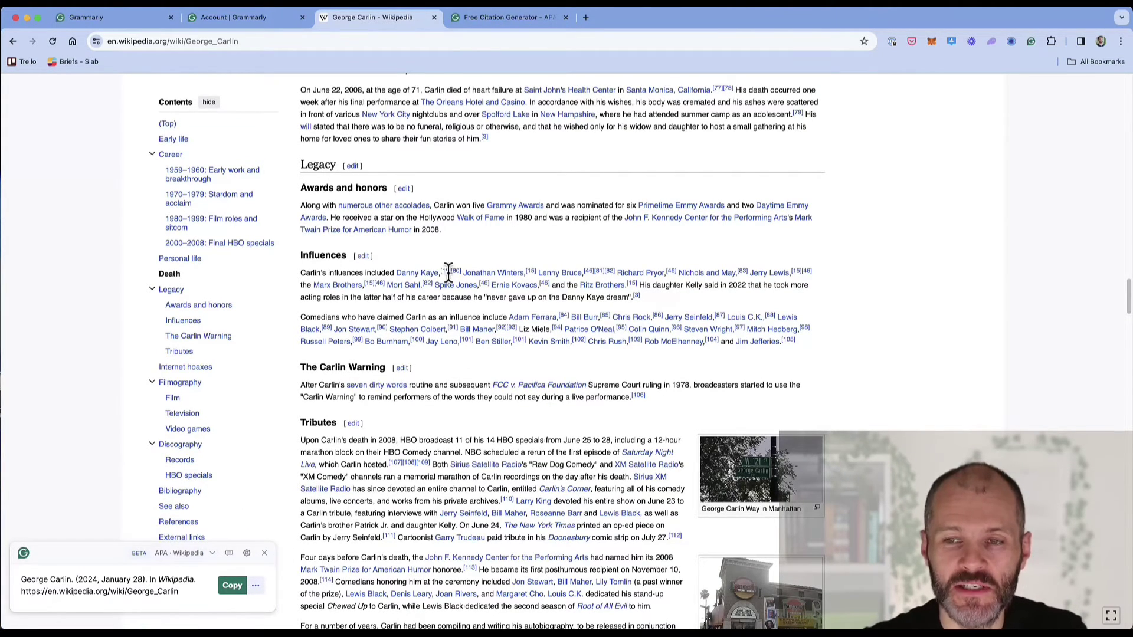
left_click(498, 17)
left_click_drag(179, 42, 292, 67)
scroll(413, 324, "down", 3)
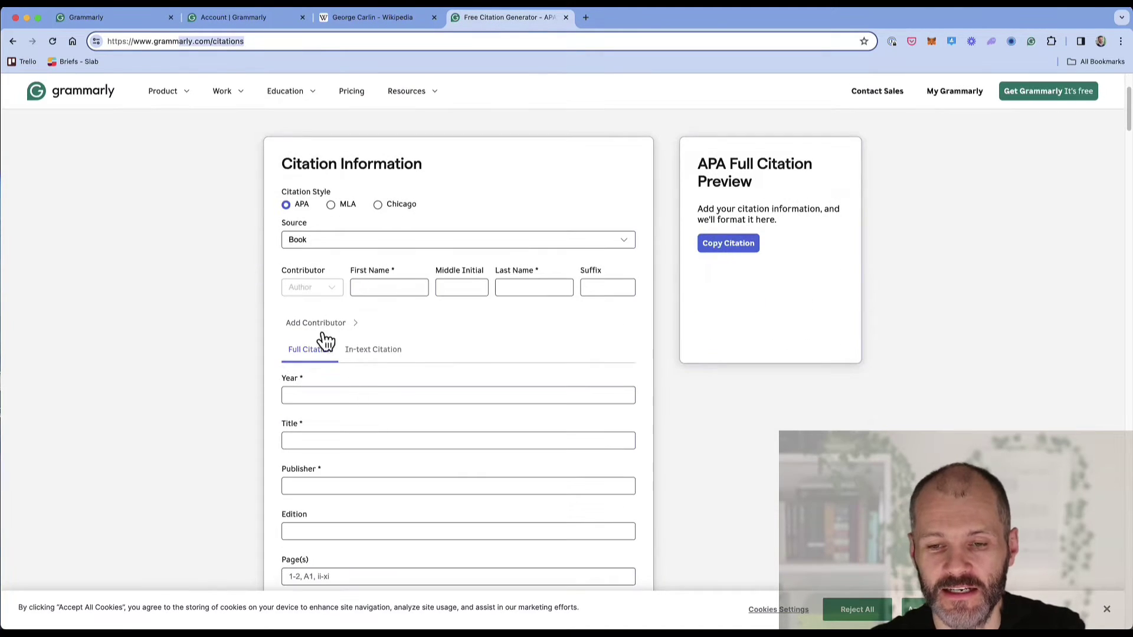
scroll(386, 443, "down", 3)
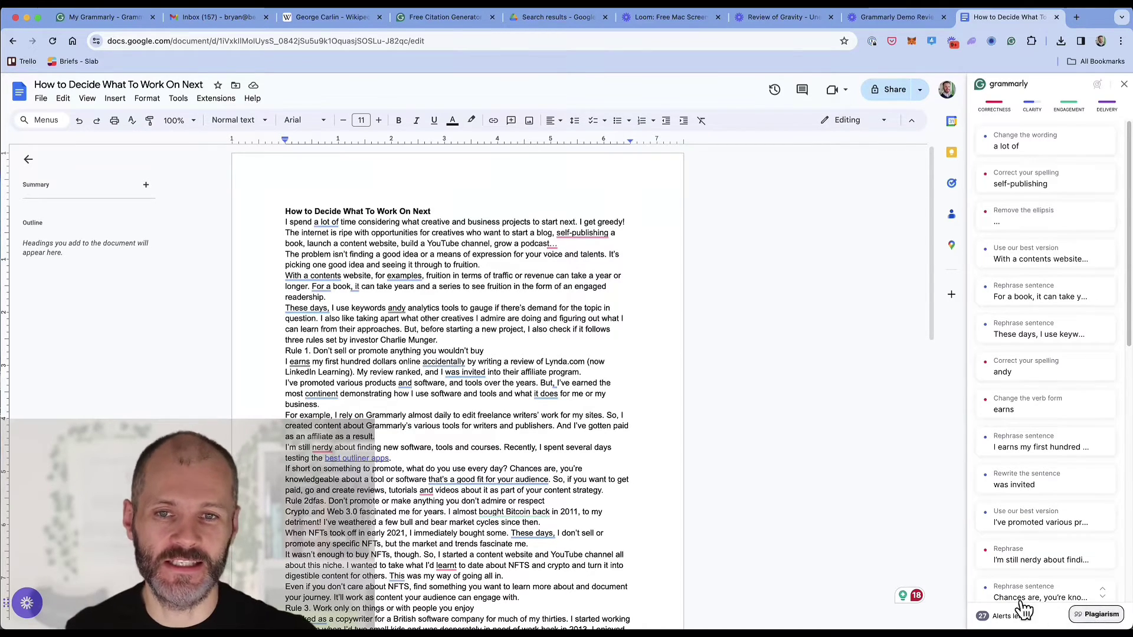
scroll(517, 488, "down", 5)
scroll(517, 488, "down", 5)
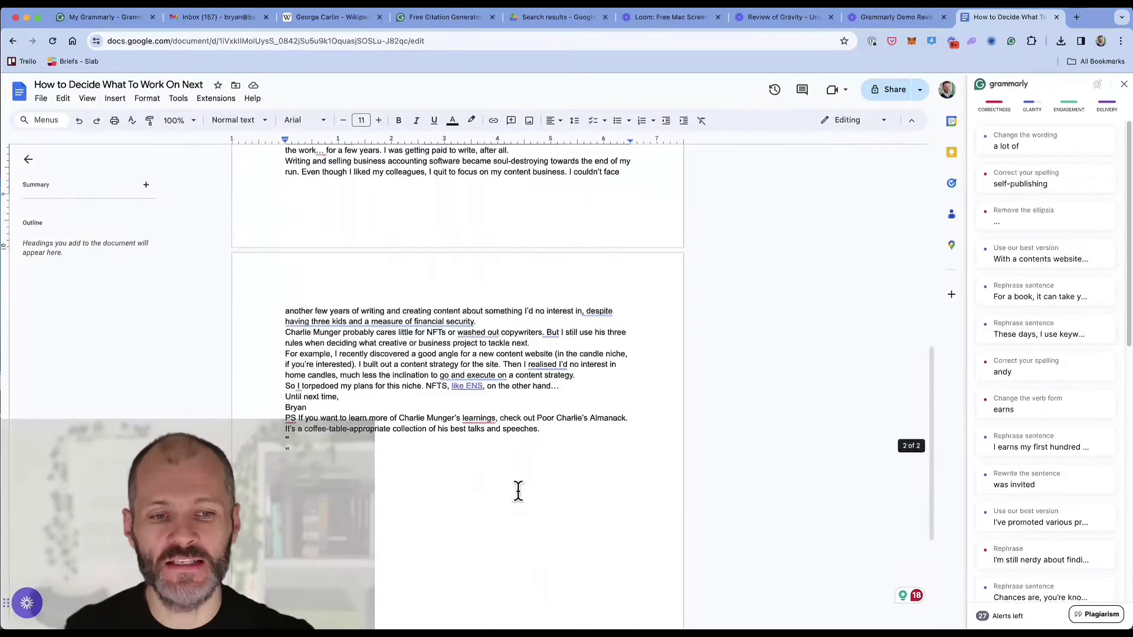
scroll(518, 490, "up", 15)
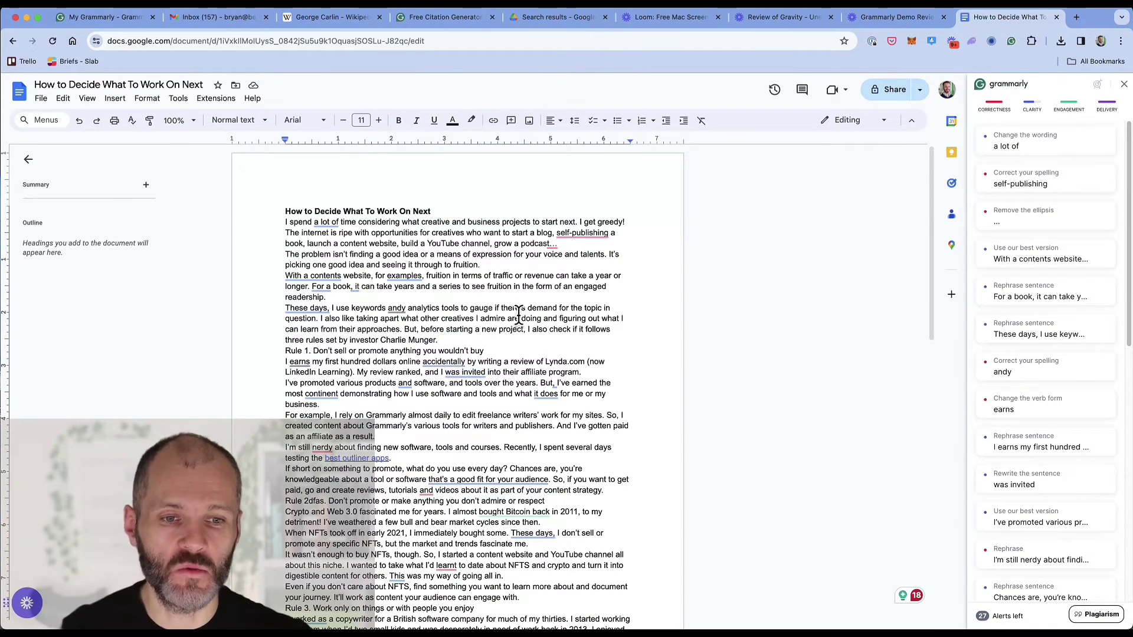
scroll(519, 321, "down", 2)
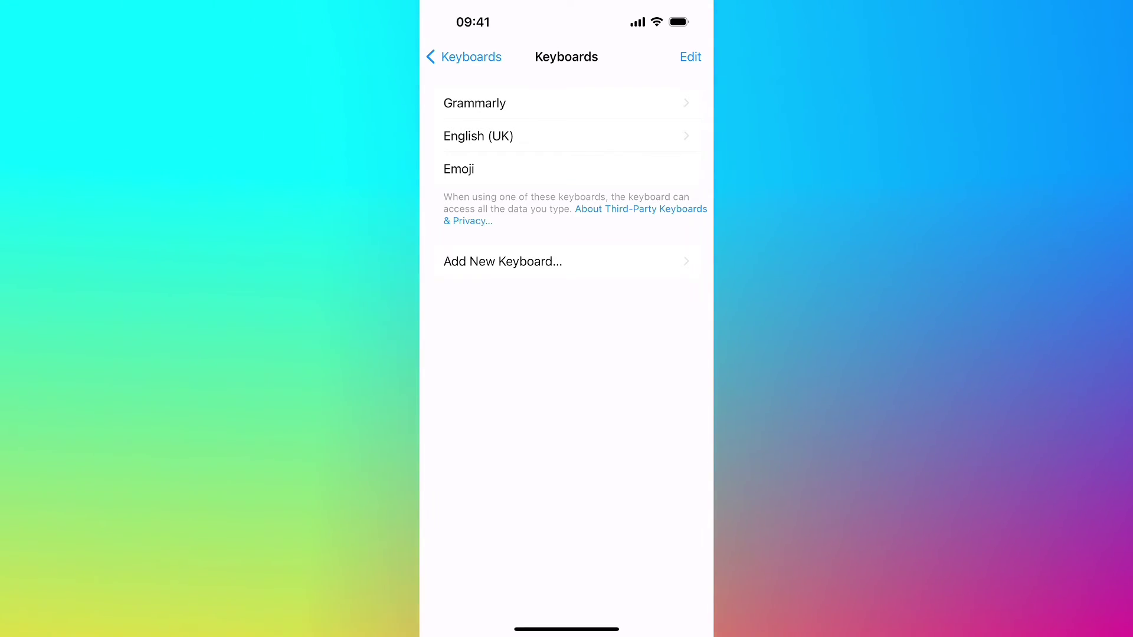
Check Allow Full Access in the Grammarly keyboard's settings, then return to the home screen
left_click(474, 103)
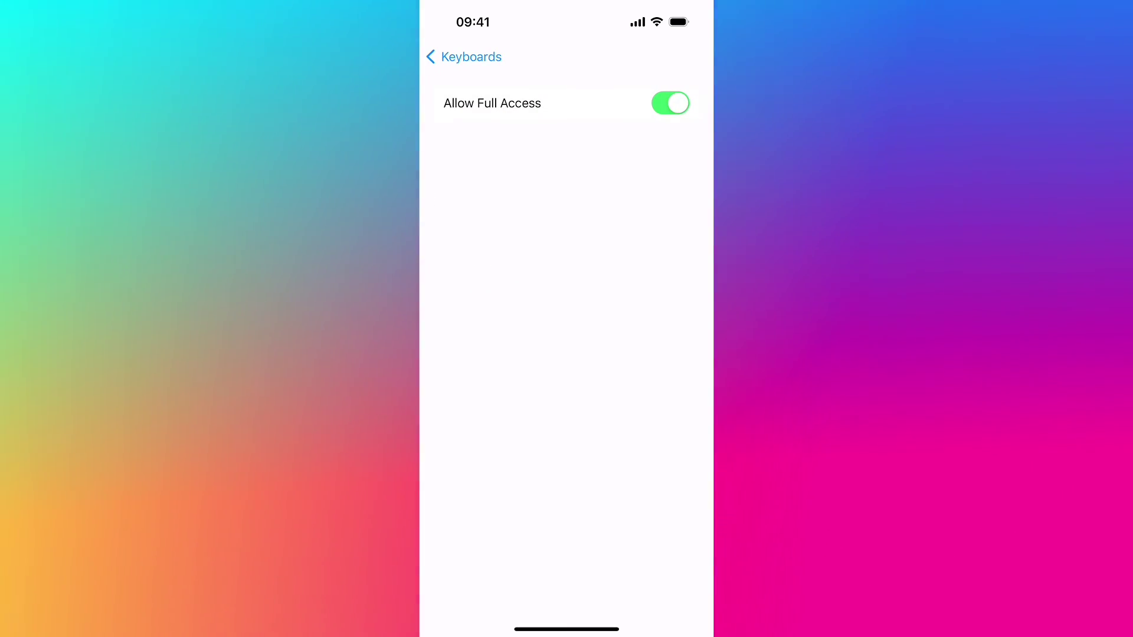
left_click_drag(566, 629, 582, 528)
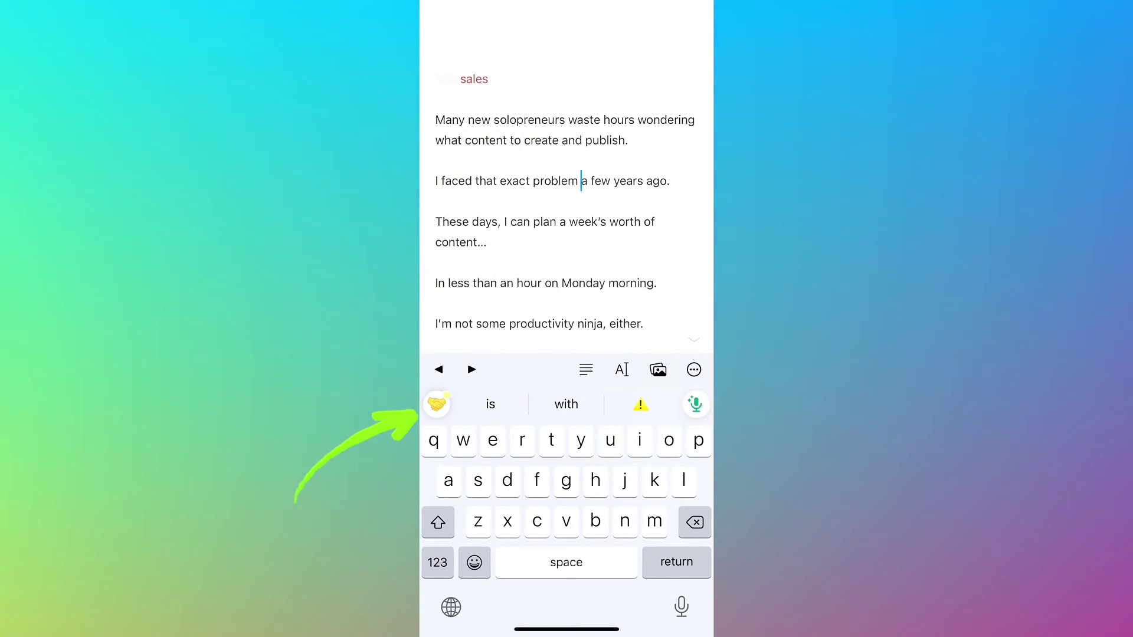
Insert 'is' before 'a' and delete the space so the line reads 'problem isa few years ago'
scroll(566, 207, "down", 1)
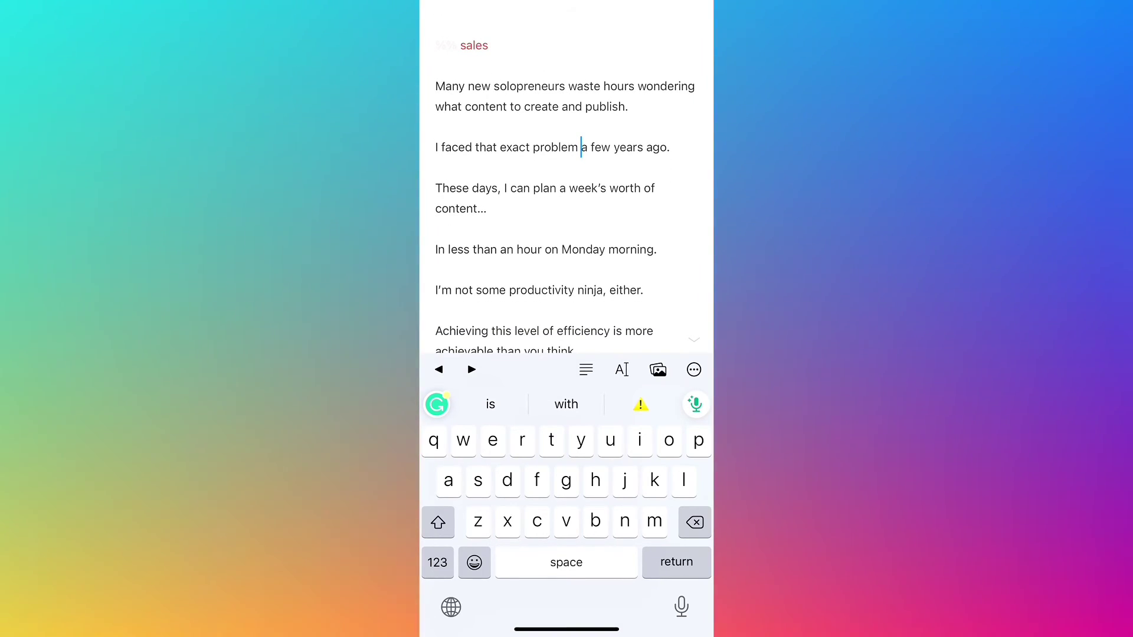
type("is")
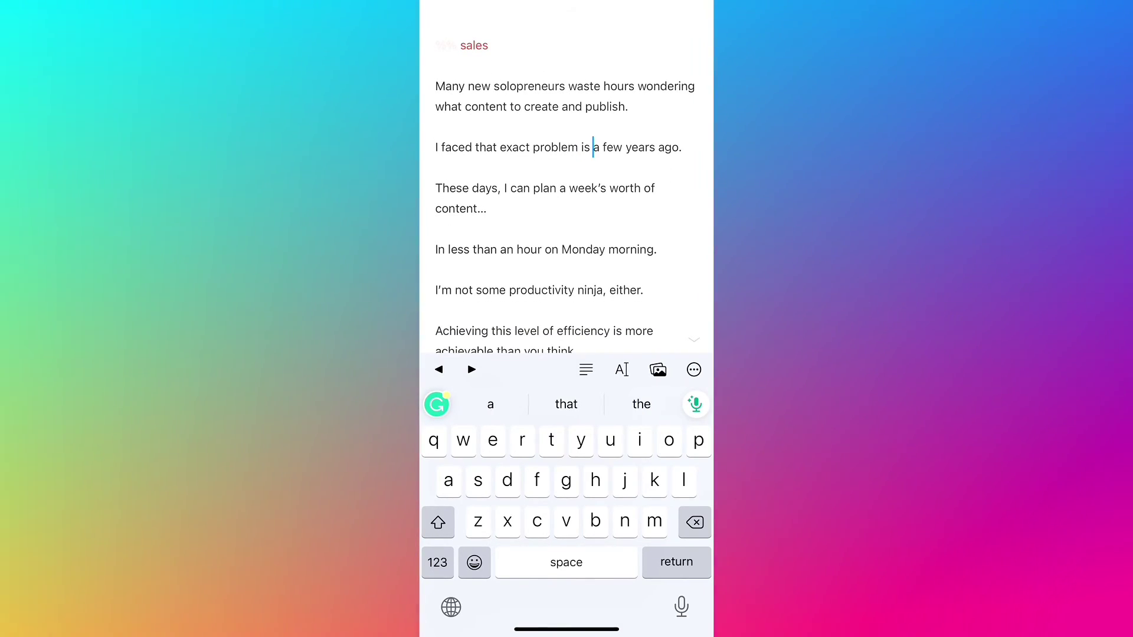
key("BackSpace")
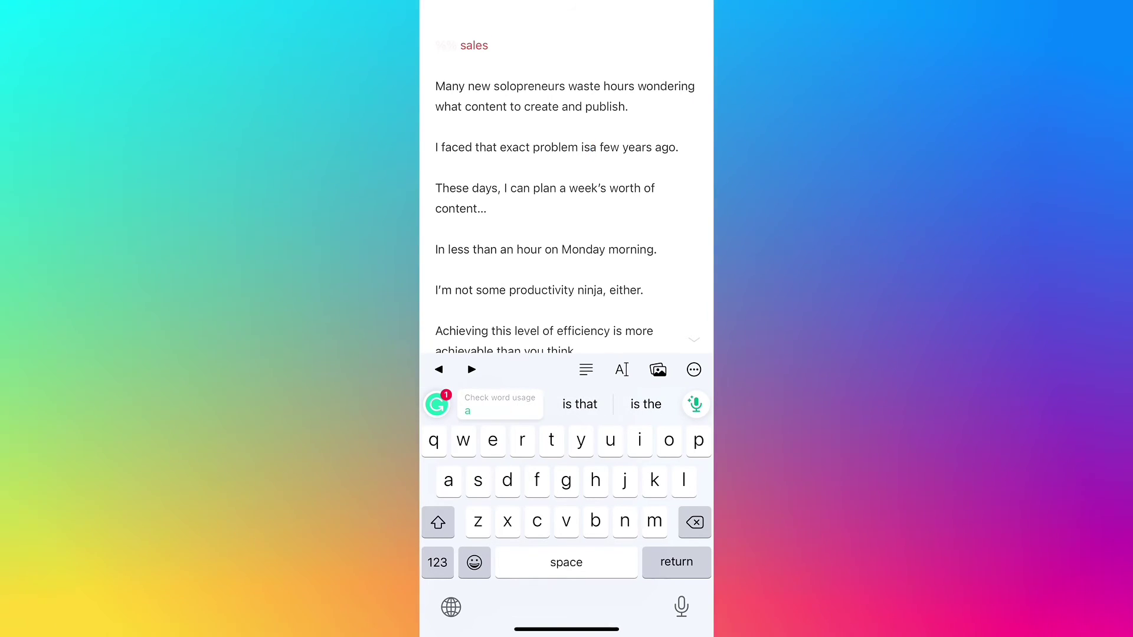